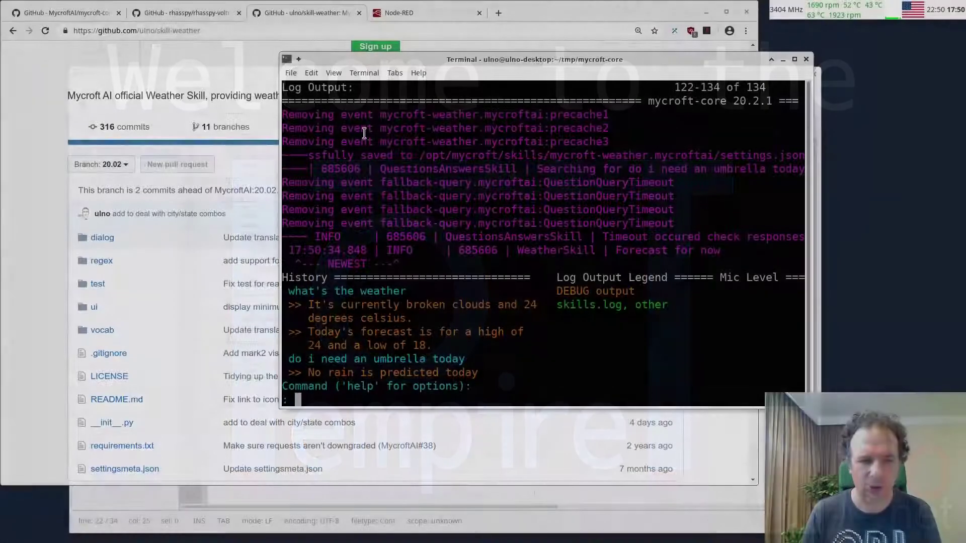
# - Quit the Mycroft CLI and run cd .. to return to the tmp folder
pyautogui.write('quit')
pyautogui.press('Return')
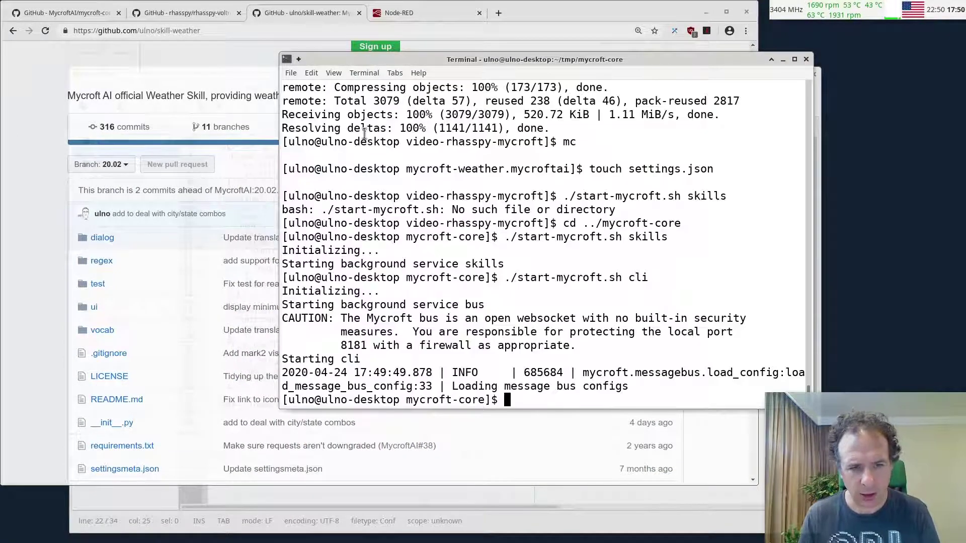
pyautogui.write('cd ..')
pyautogui.press('Return')
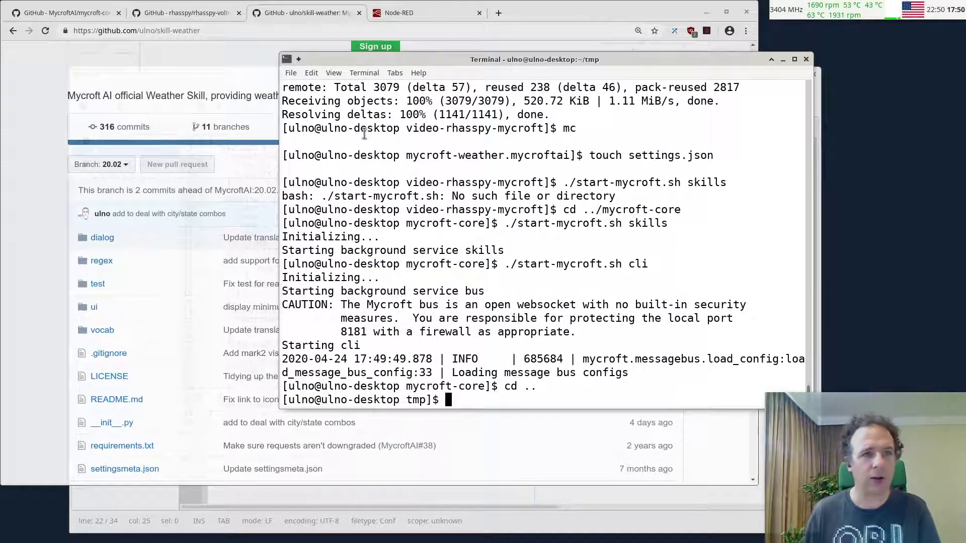
# - Copy the rhasspy-voltron repository URL from GitHub and run git clone with it
pyautogui.click(150, 13)
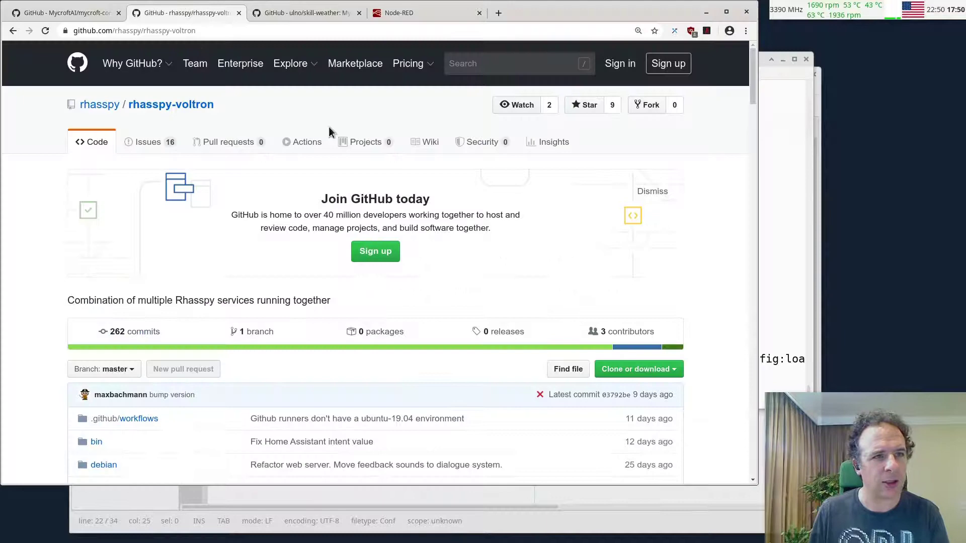
pyautogui.moveTo(199, 30); pyautogui.dragTo(59, 30)
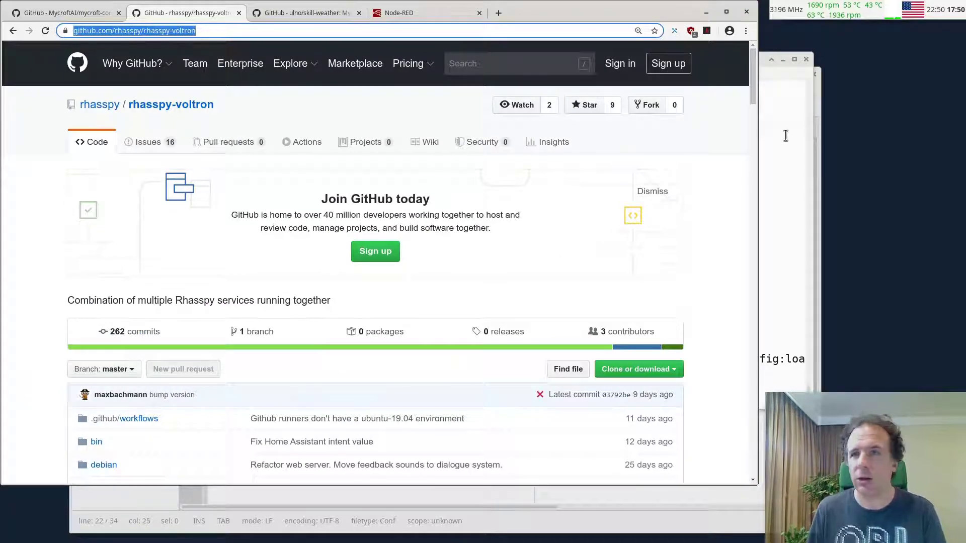
pyautogui.click(786, 76)
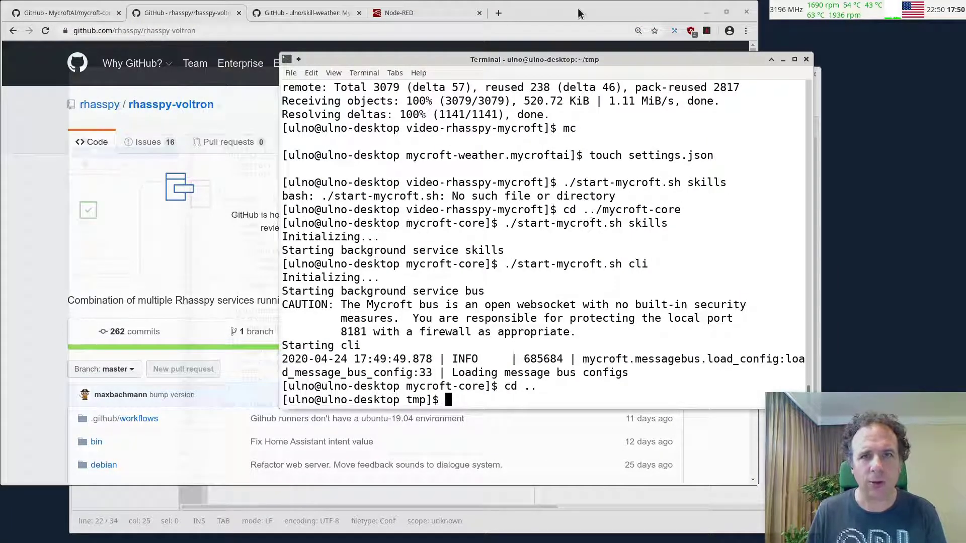
pyautogui.click(601, 32)
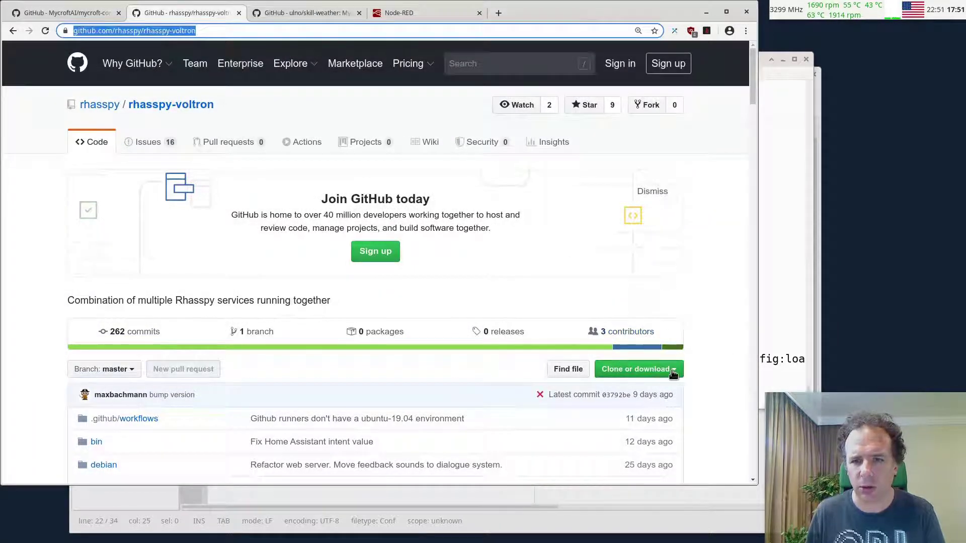
pyautogui.click(783, 219)
pyautogui.write('git clone')
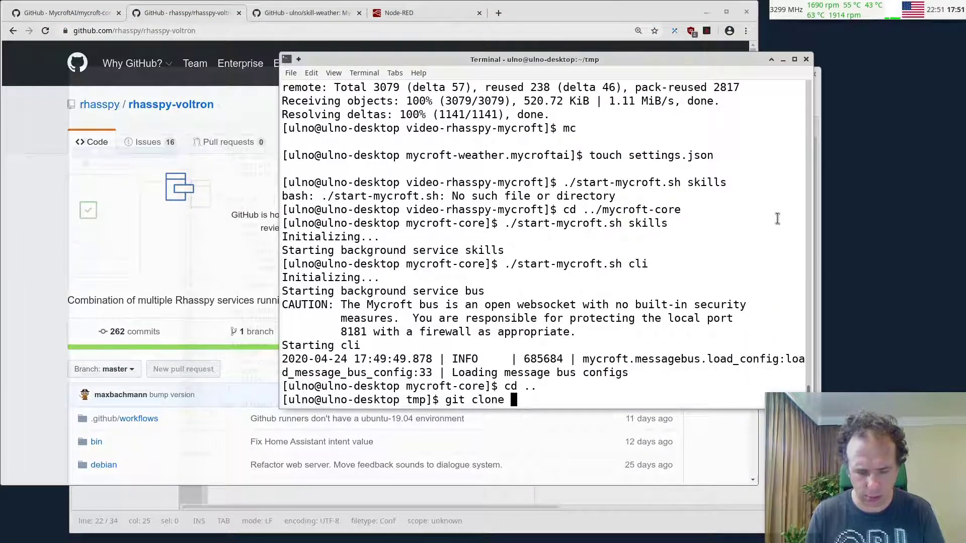
pyautogui.write('https://github.com/rhasspy/rhasspy-voltron')
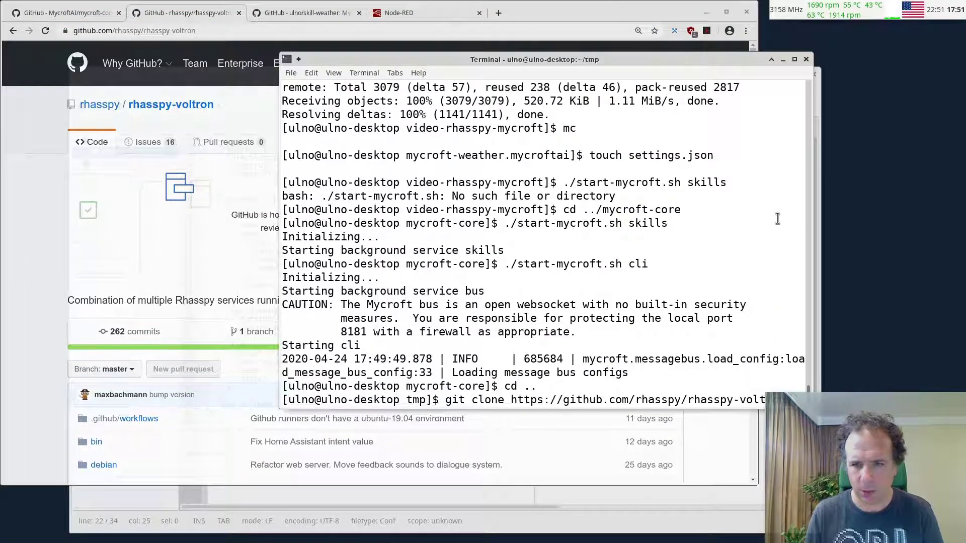
pyautogui.press('Return')
# - Re-run the clone inside video-rhasspy-mycroft and change into the new rhasspy-voltron folder
pyautogui.write('cd ')
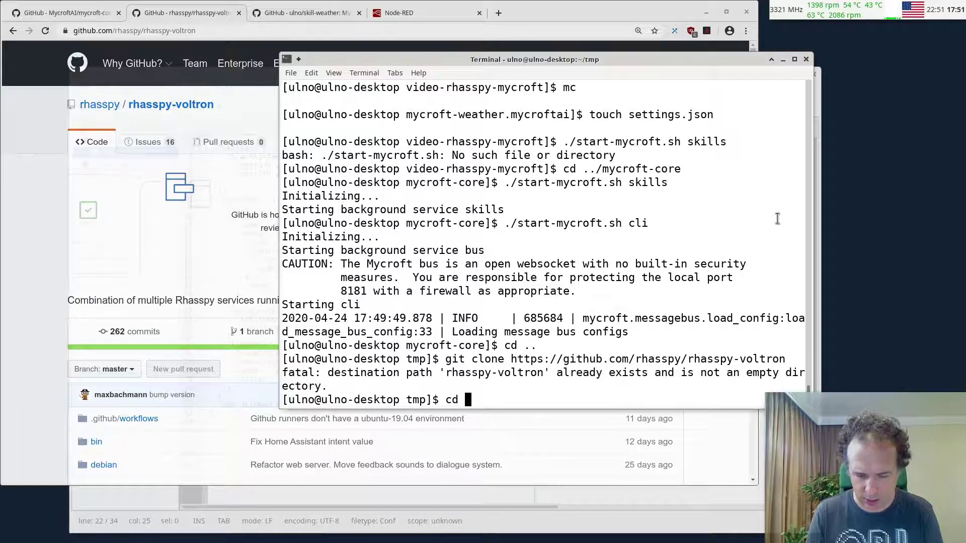
pyautogui.write('vid')
pyautogui.press('Tab')
pyautogui.press('Return')
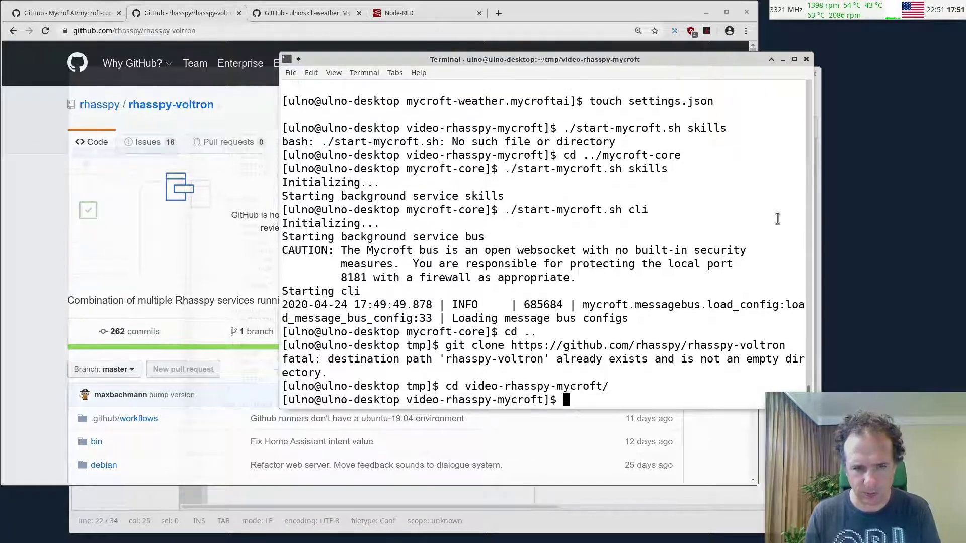
pyautogui.press('Up')
pyautogui.press('Up')
pyautogui.press('Return')
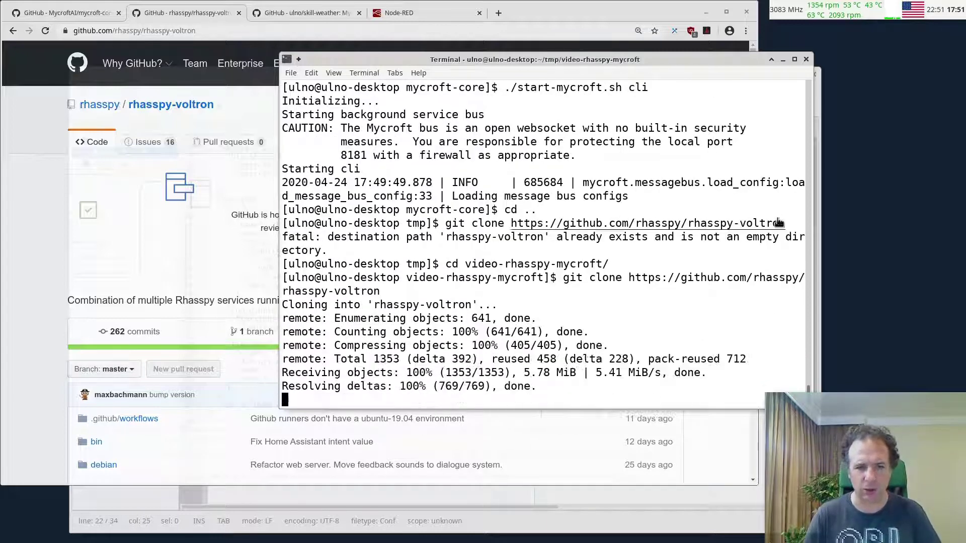
pyautogui.write('cd rhas')
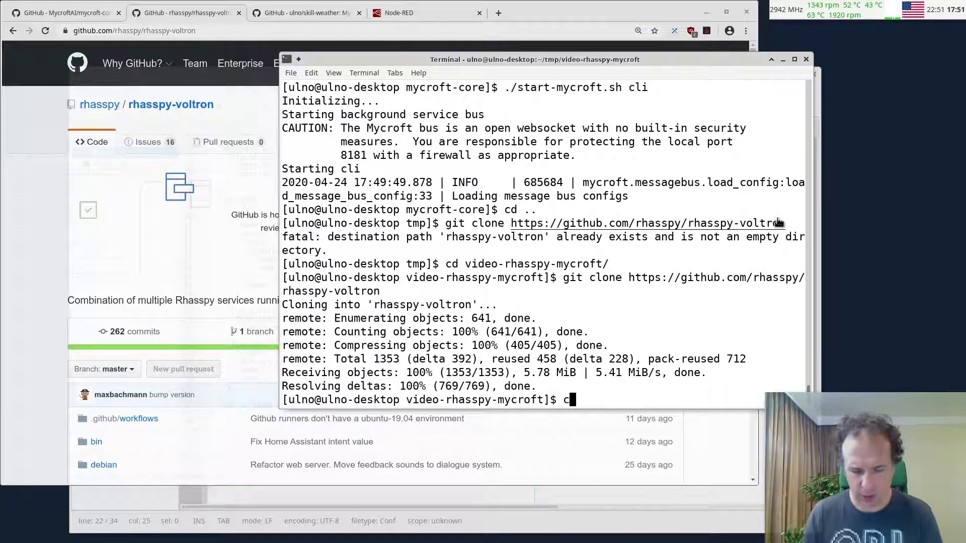
pyautogui.press('Tab')
pyautogui.press('Return')
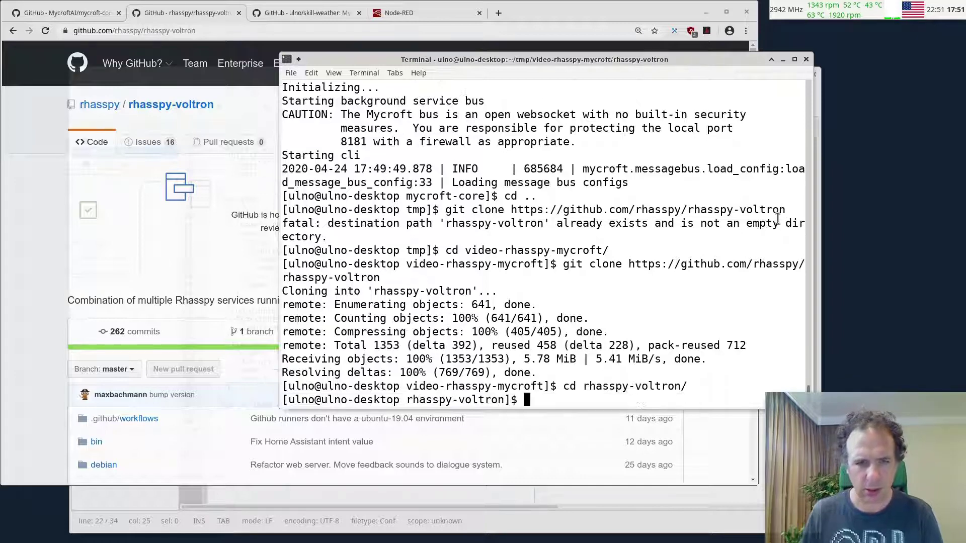
# - Scroll the rhasspy-voltron README down to its 'Clone the repo and build' instructions
pyautogui.click(250, 34)
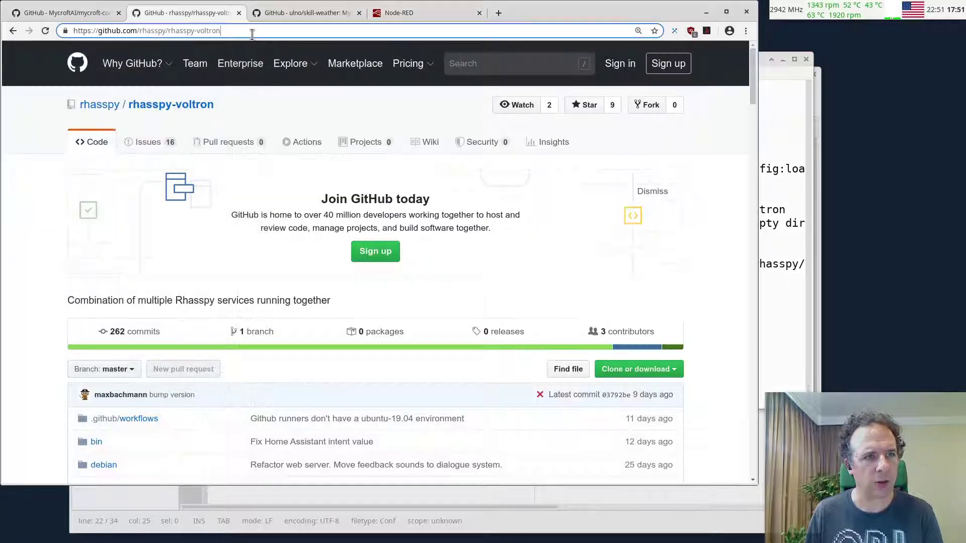
pyautogui.scroll(-3, 298, 206)
pyautogui.scroll(-10, 298, 209)
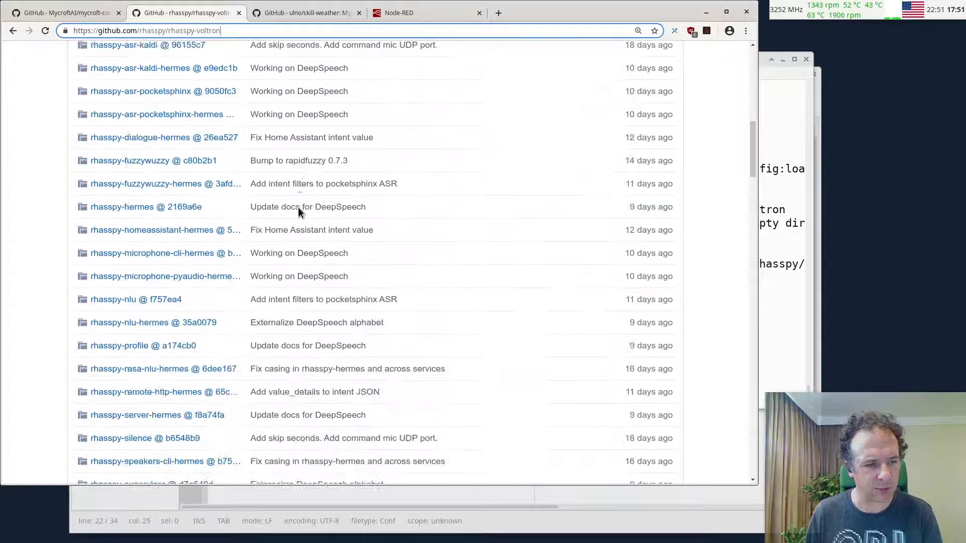
pyautogui.scroll(-20, 298, 212)
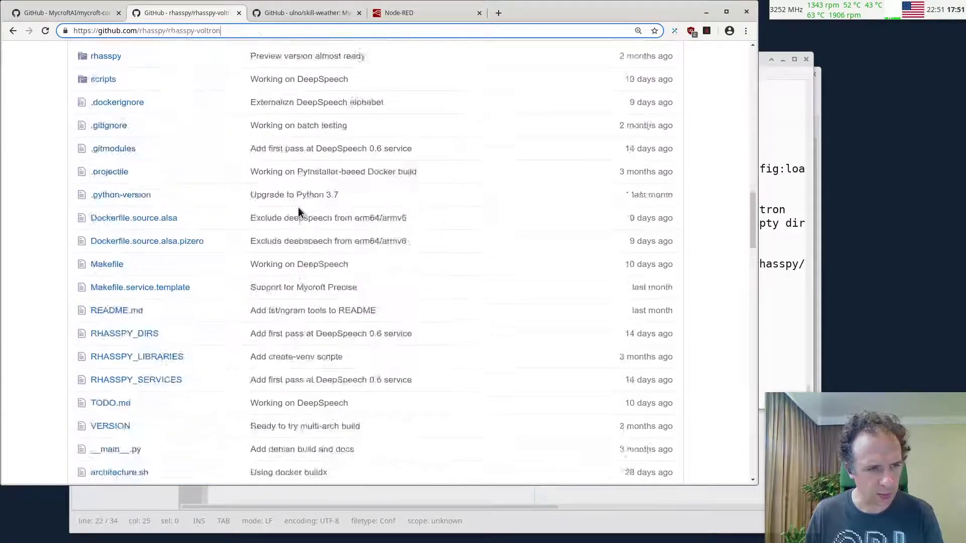
pyautogui.scroll(-14, 299, 207)
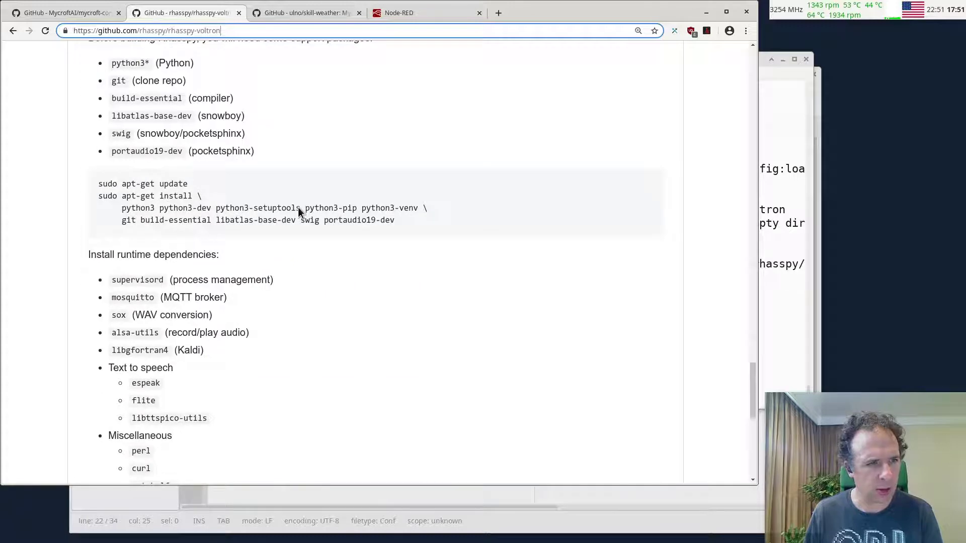
pyautogui.scroll(-3, 297, 207)
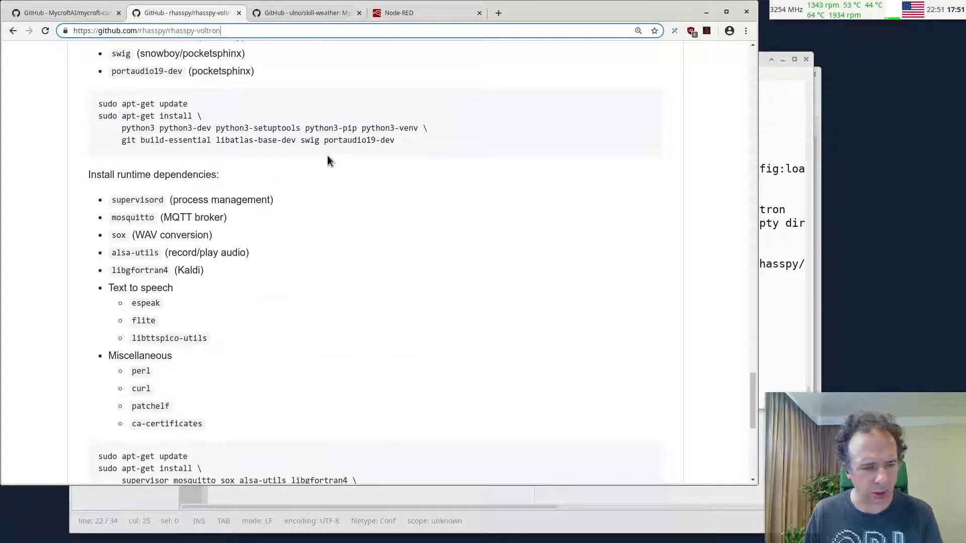
pyautogui.scroll(-3, 327, 155)
pyautogui.scroll(12, 327, 155)
pyautogui.scroll(-8, 327, 155)
pyautogui.scroll(-12, 327, 155)
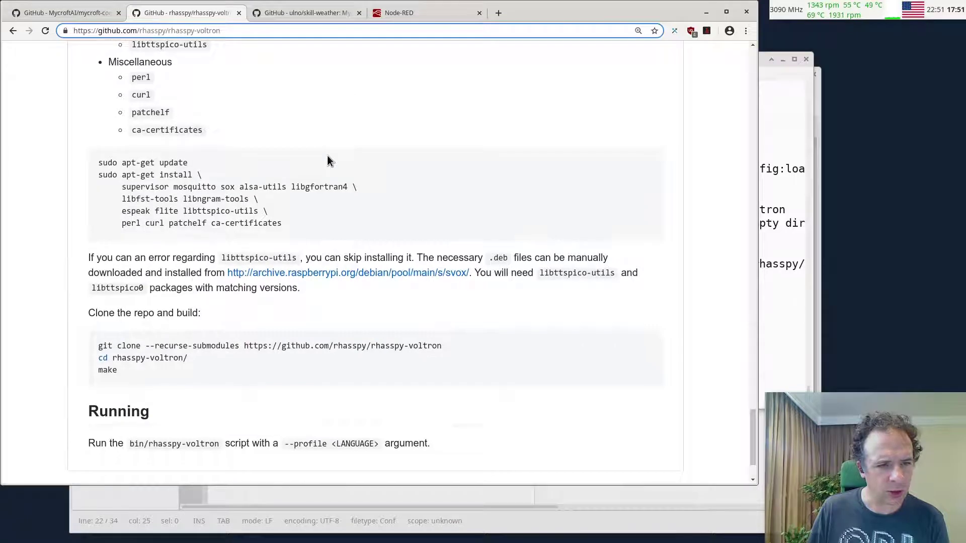
pyautogui.scroll(-1, 327, 160)
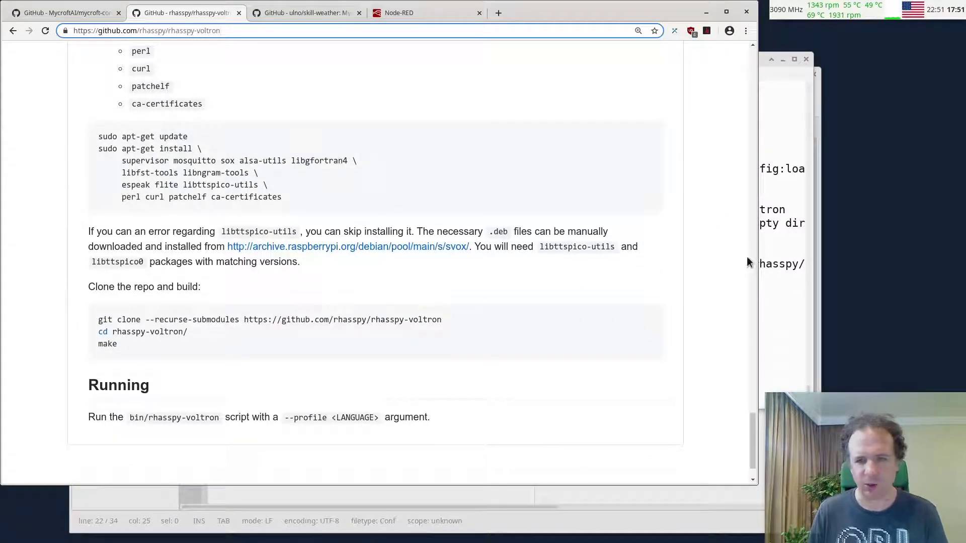
# - Go up to video-rhasspy-mycroft and delete the old checkout with rm -rf rhasspy-voltron
pyautogui.click(778, 268)
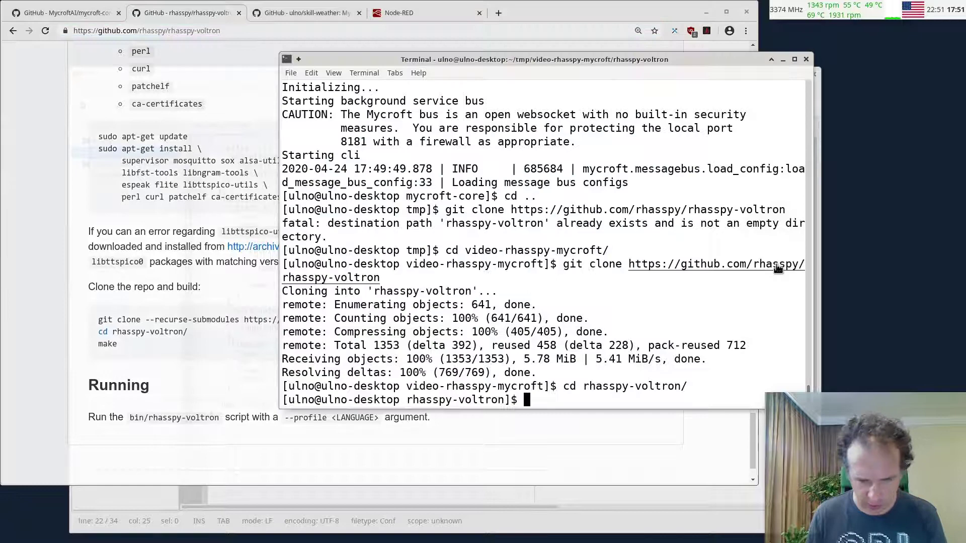
pyautogui.write('cd ..')
pyautogui.press('Return')
pyautogui.write('r')
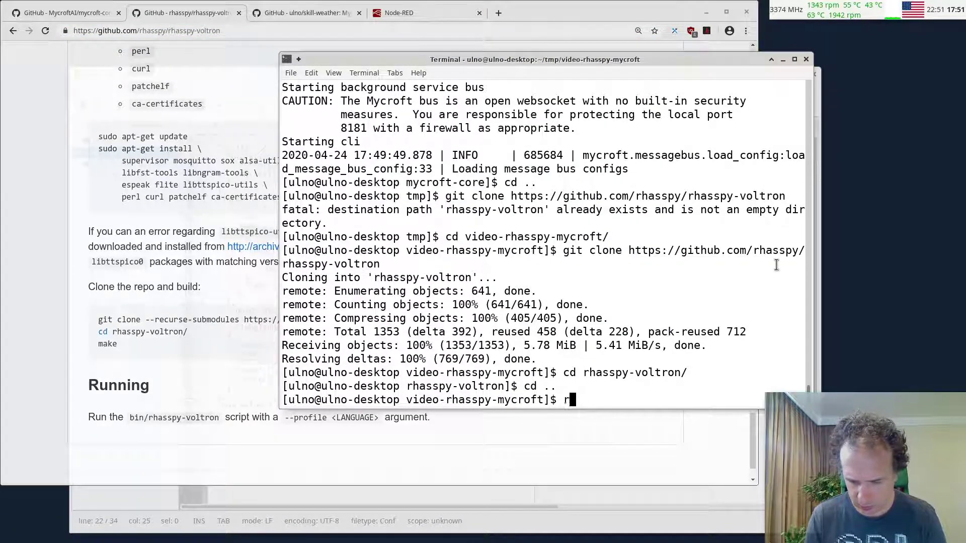
pyautogui.write('m -rf rhasspy-voltron/')
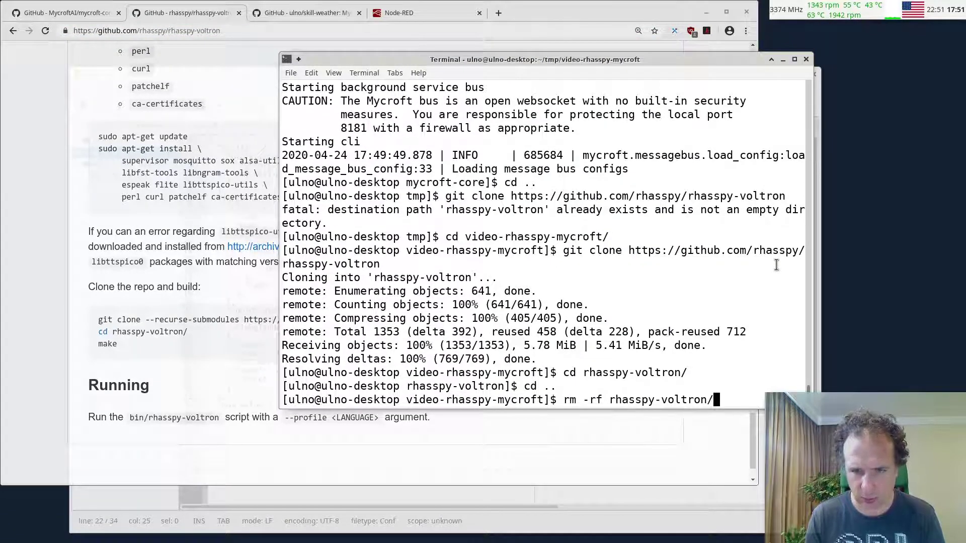
pyautogui.press('BackSpace')
pyautogui.press('Return')
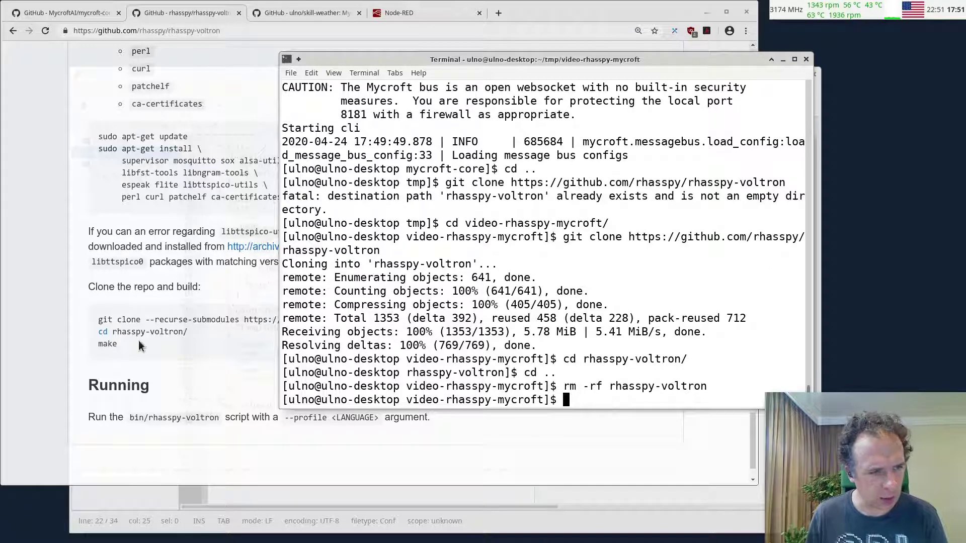
# - Copy the README's git clone --recurse-submodules command and run it in the terminal
pyautogui.click(99, 320)
pyautogui.moveTo(99, 320)
pyautogui.mouseDown()
pyautogui.moveTo(305, 342)
pyautogui.moveTo(455, 325)
pyautogui.mouseUp()
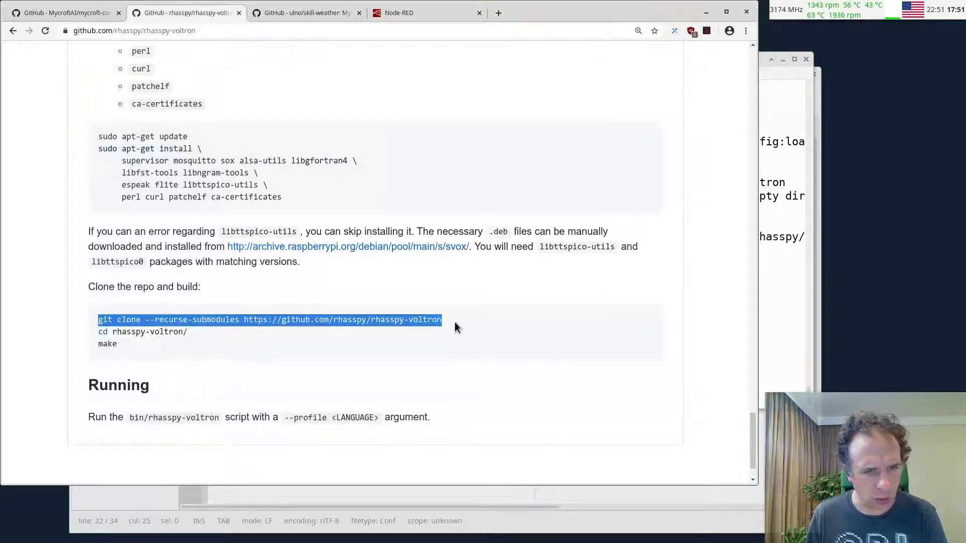
pyautogui.hotkey('ctrl', 'shift', 'c')
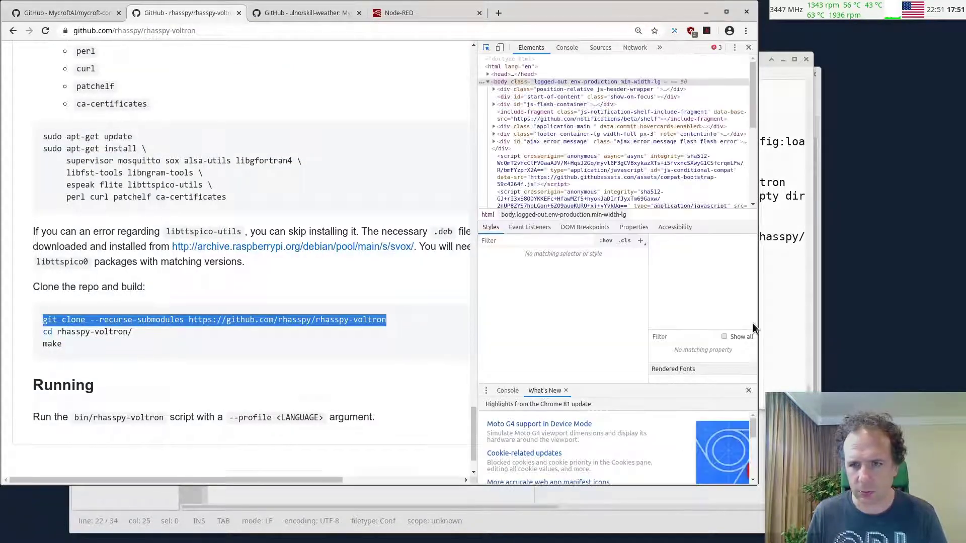
pyautogui.click(748, 47)
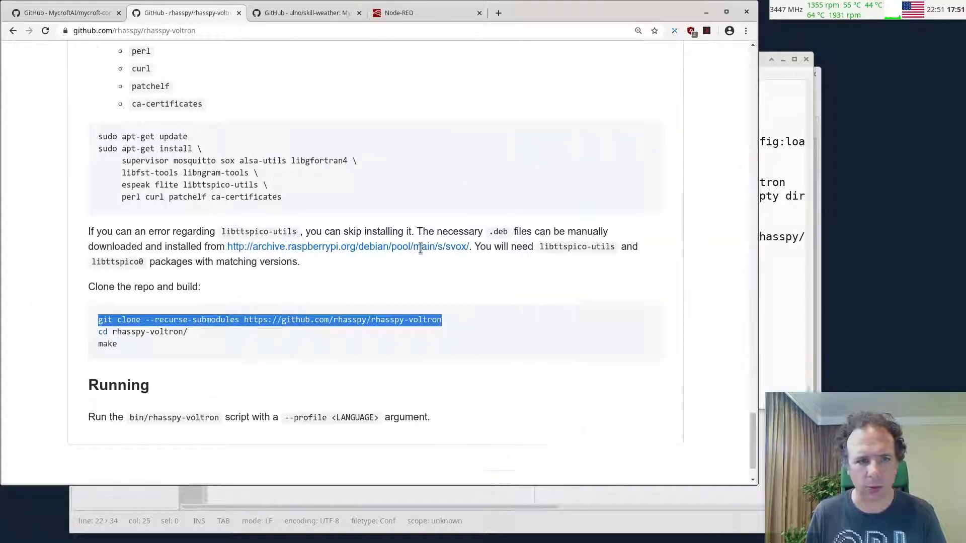
pyautogui.click(779, 232)
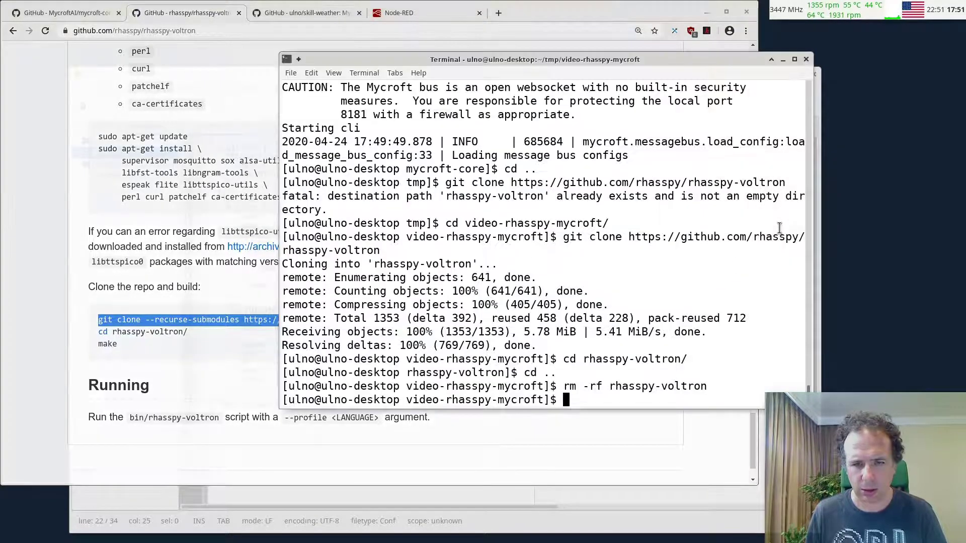
pyautogui.middleClick(751, 269)
pyautogui.press('Return')
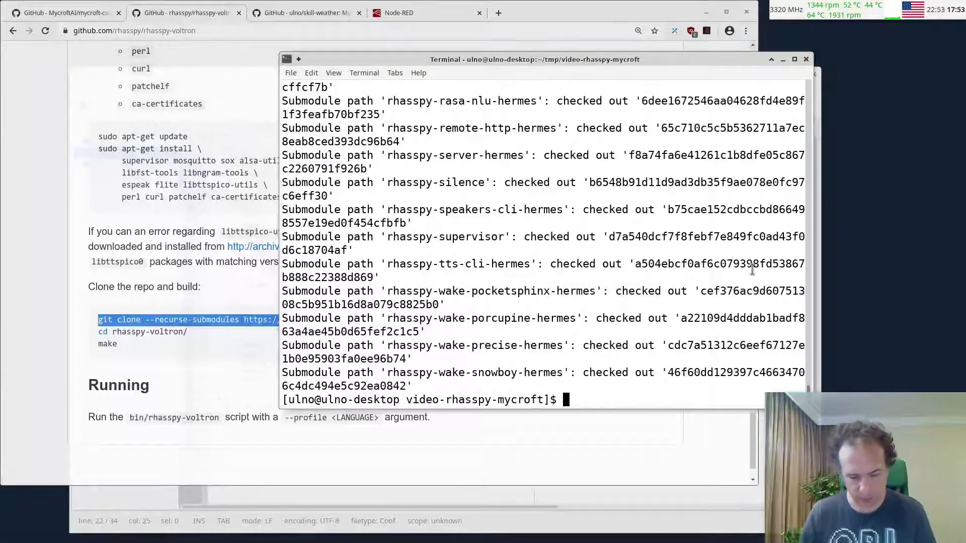
# - Enter the rhasspy-voltron folder and run make to build it
pyautogui.write('cd rha')
pyautogui.press('Tab')
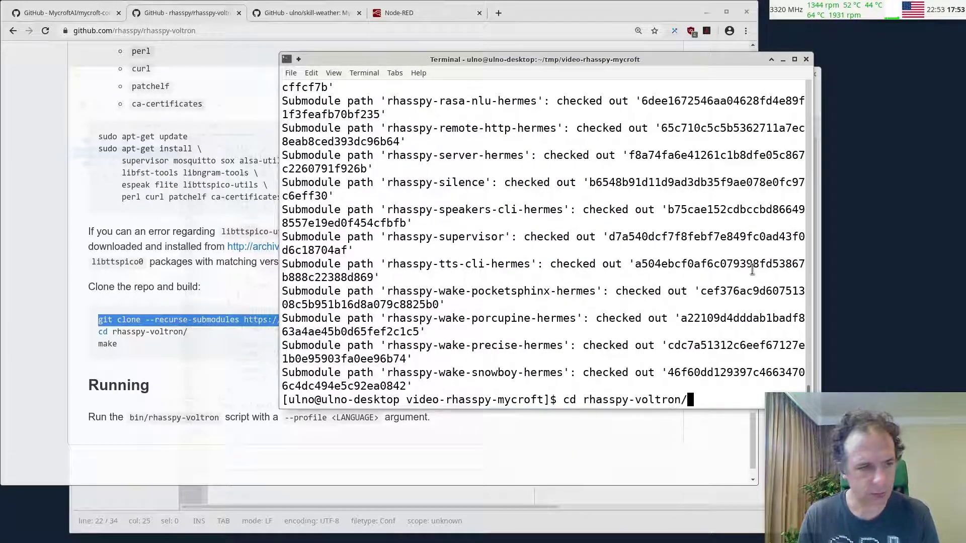
pyautogui.press('Return')
pyautogui.write('make')
pyautogui.press('Return')
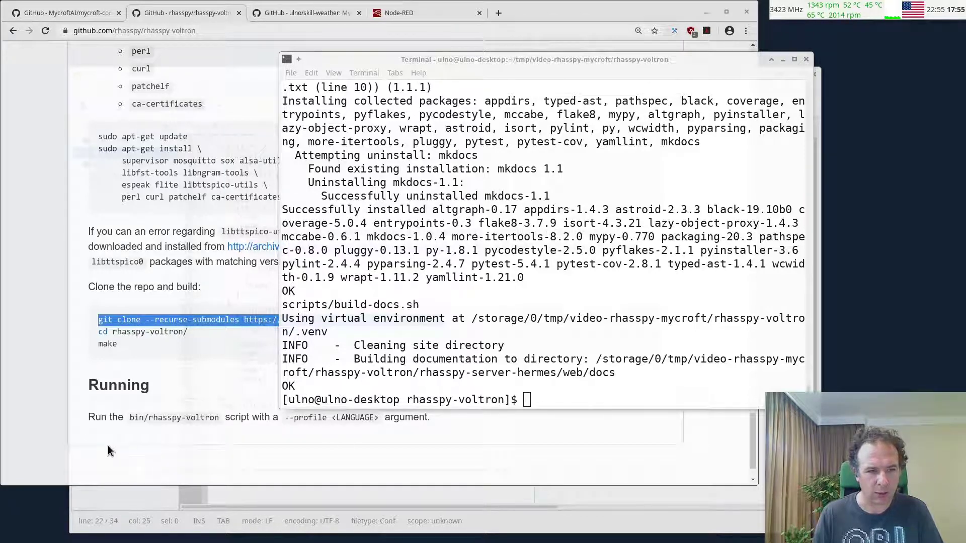
# - Run bin/rhasspy-voltron --profile en, copying the script path from the README's Running section
pyautogui.click(374, 439)
pyautogui.scroll(-2, 376, 436)
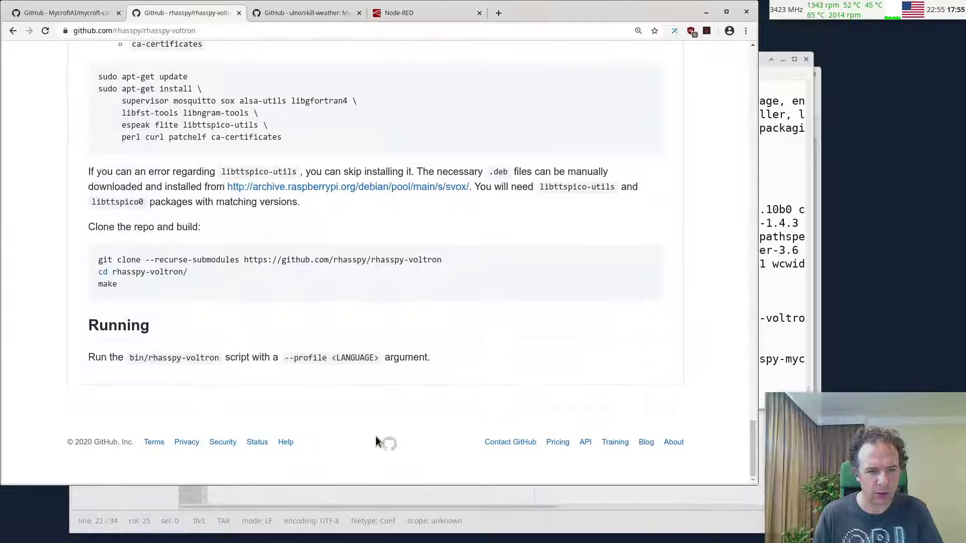
pyautogui.scroll(1, 352, 442)
pyautogui.moveTo(88, 410); pyautogui.dragTo(220, 417)
pyautogui.click(219, 416)
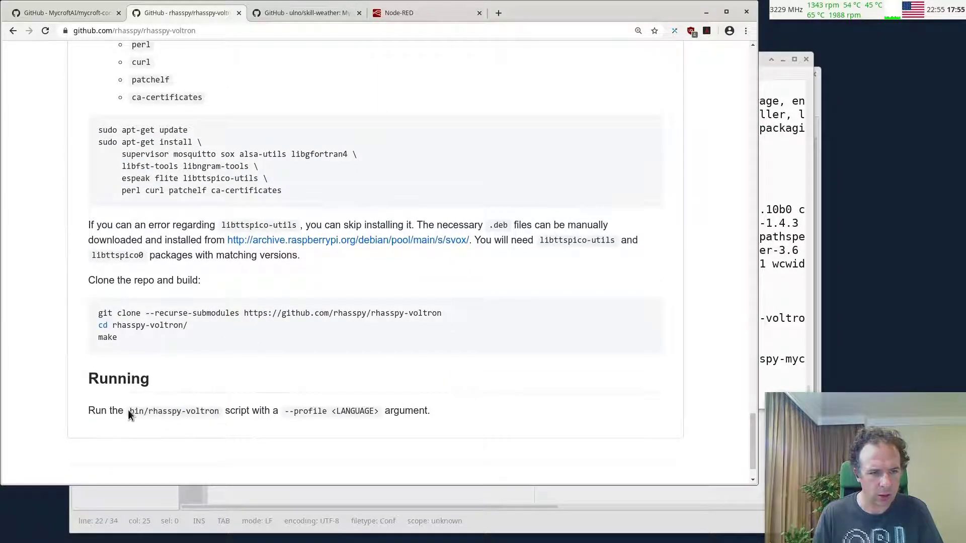
pyautogui.moveTo(128, 409); pyautogui.dragTo(220, 415)
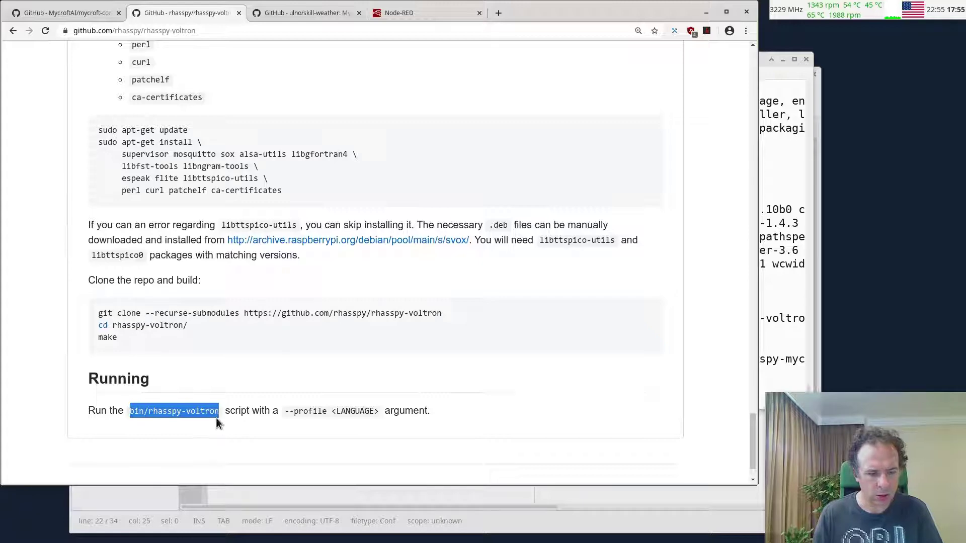
pyautogui.click(784, 335)
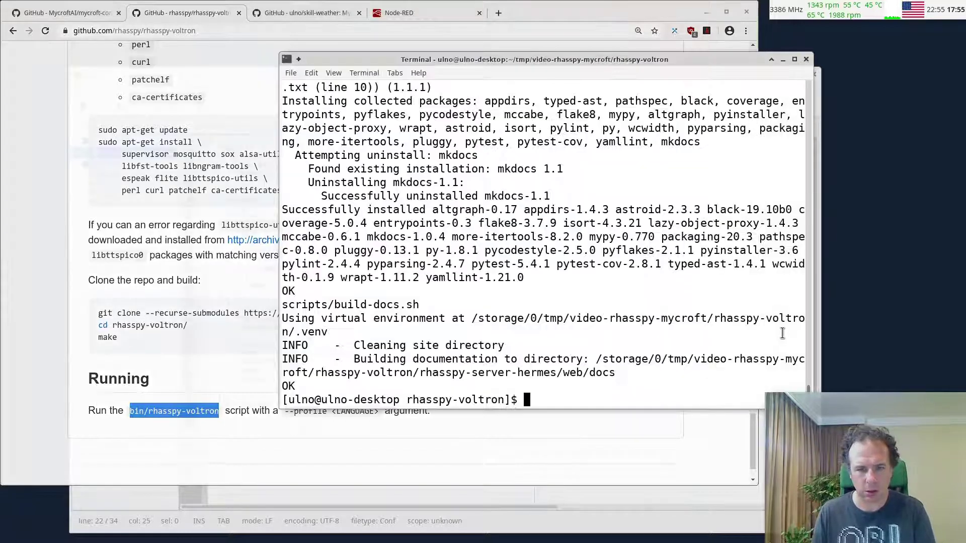
pyautogui.middleClick(781, 334)
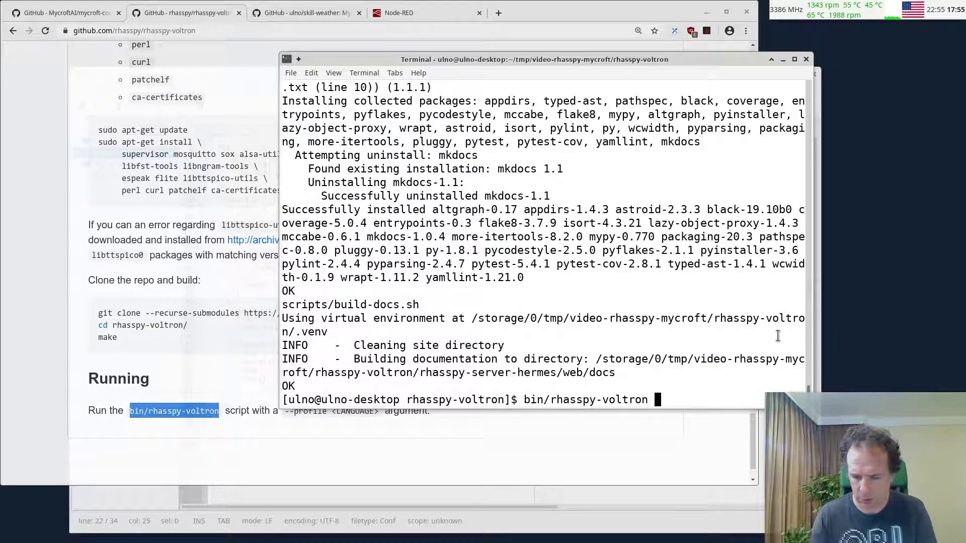
pyautogui.write('--profile')
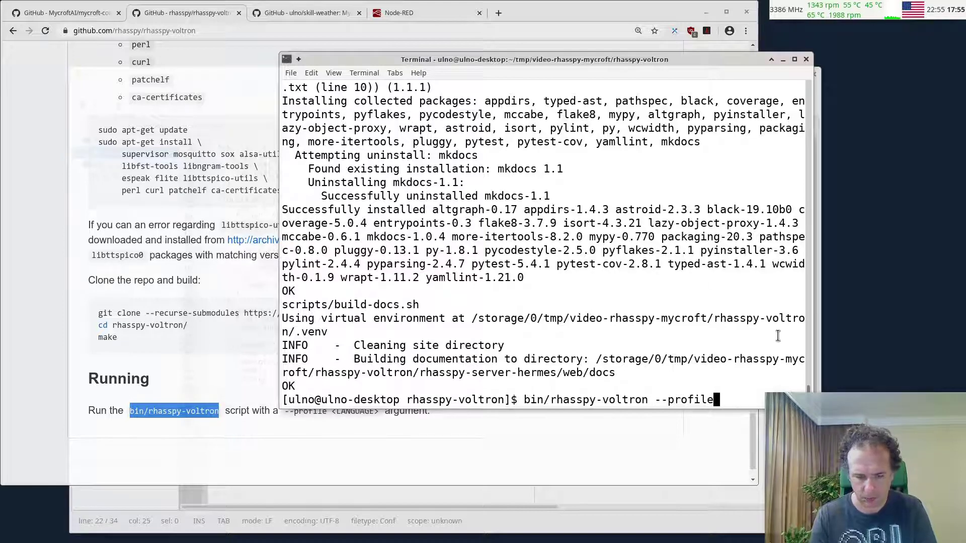
pyautogui.write(' en')
pyautogui.press('Return')
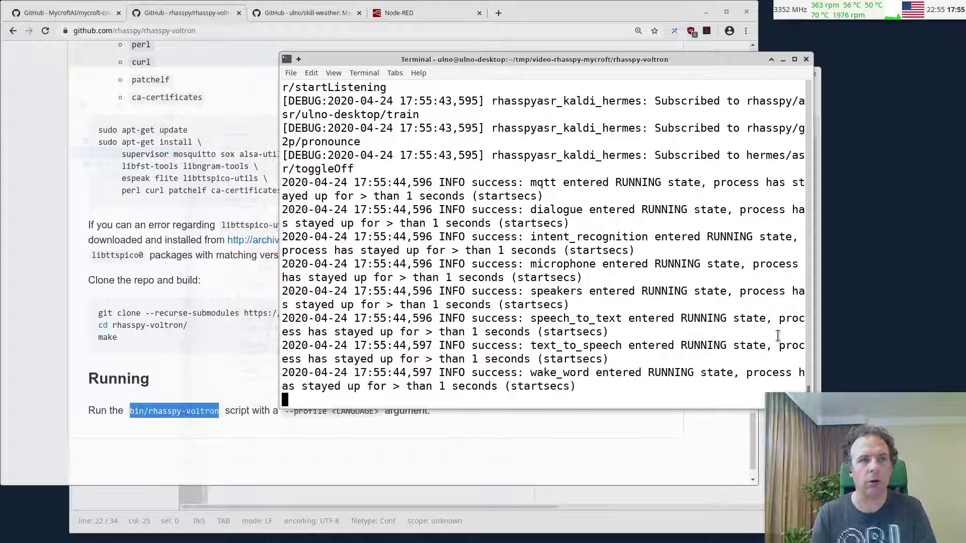
# - Load localhost:12101 in a new Chrome tab, avoiding the localhost:1880 autocomplete
pyautogui.click(497, 13)
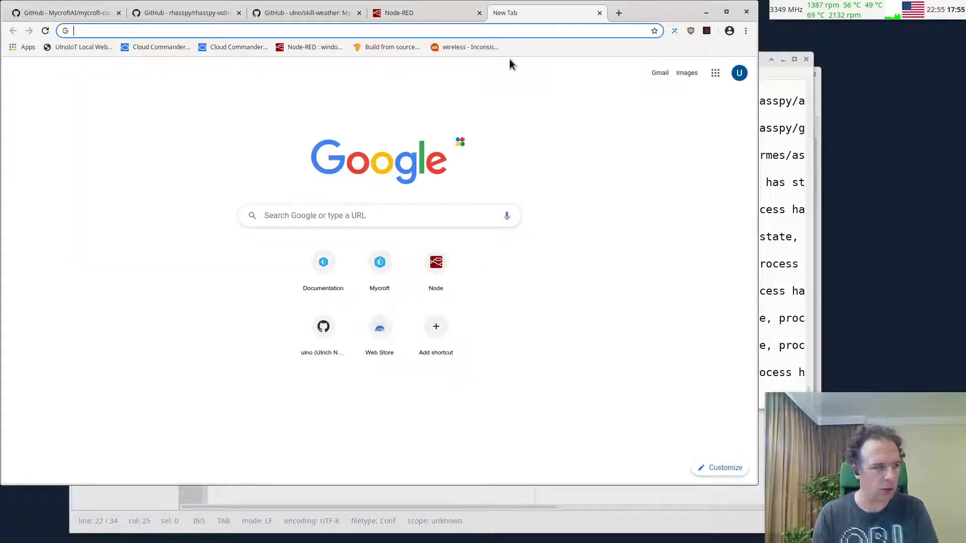
pyautogui.write('l')
pyautogui.press('BackSpace')
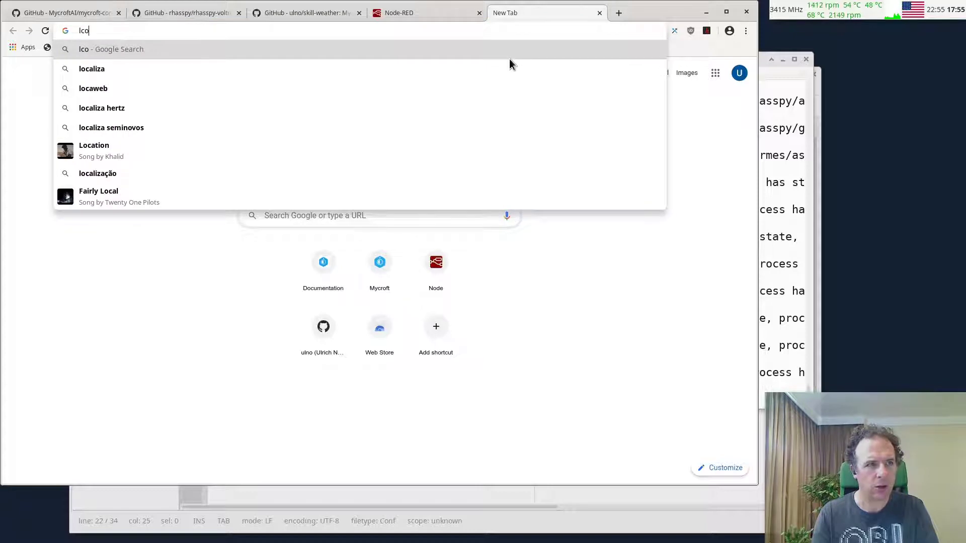
pyautogui.write('ocalho')
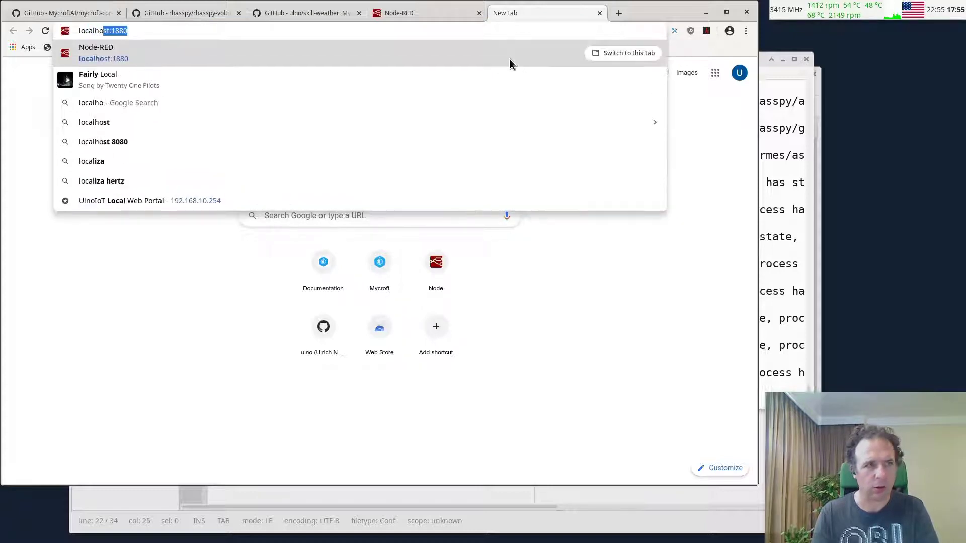
pyautogui.write('st:12101')
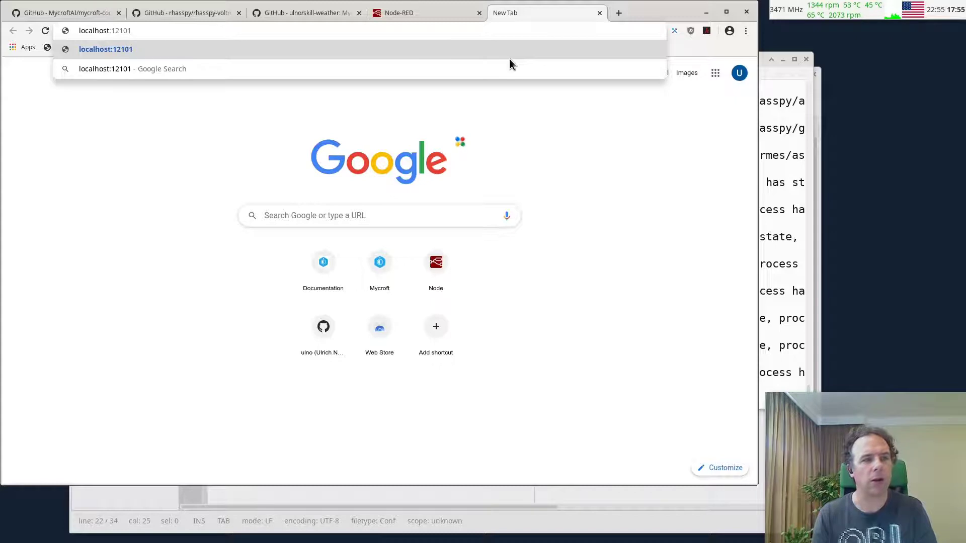
pyautogui.press('Return')
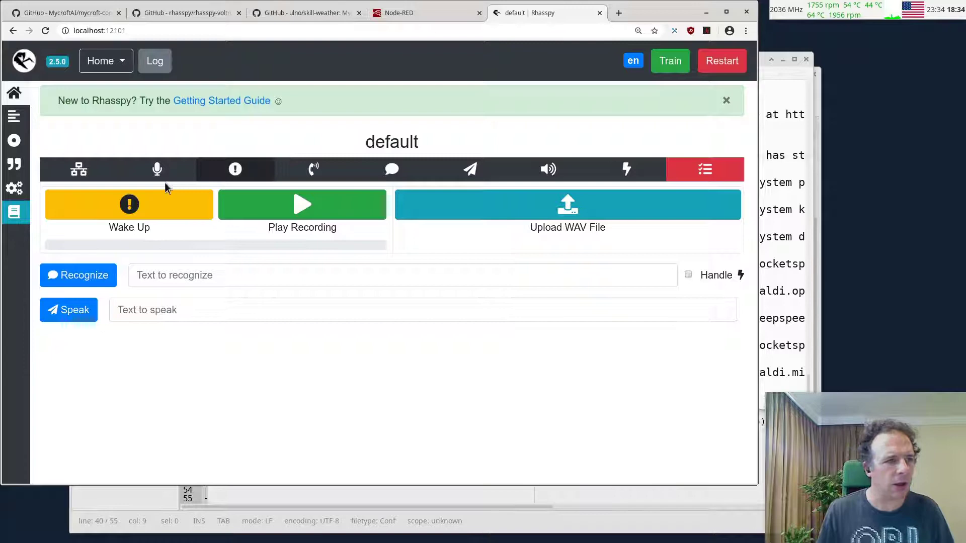
# - Open Settings from the gear icon in the Rhasspy sidebar
pyautogui.click(13, 193)
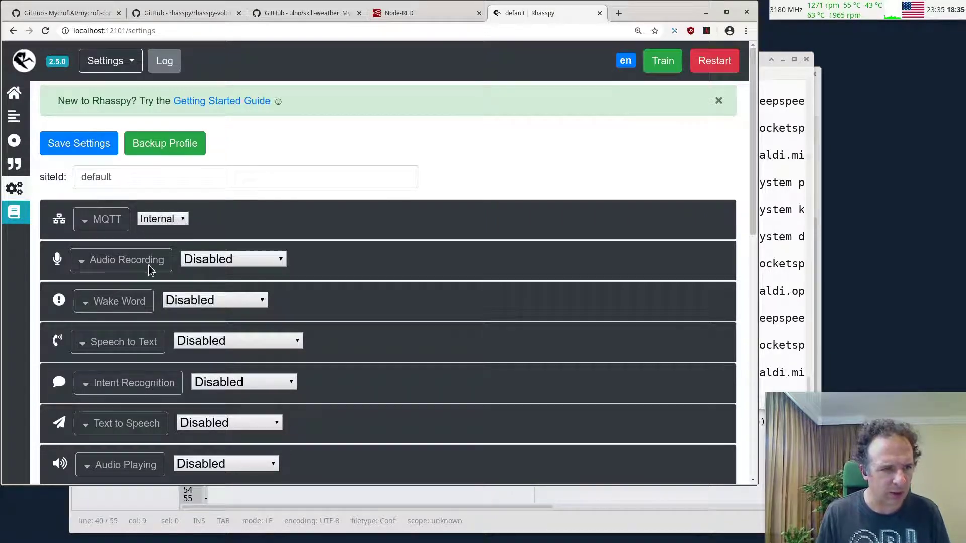
# - Set Audio Recording to PyAudio
pyautogui.click(217, 260)
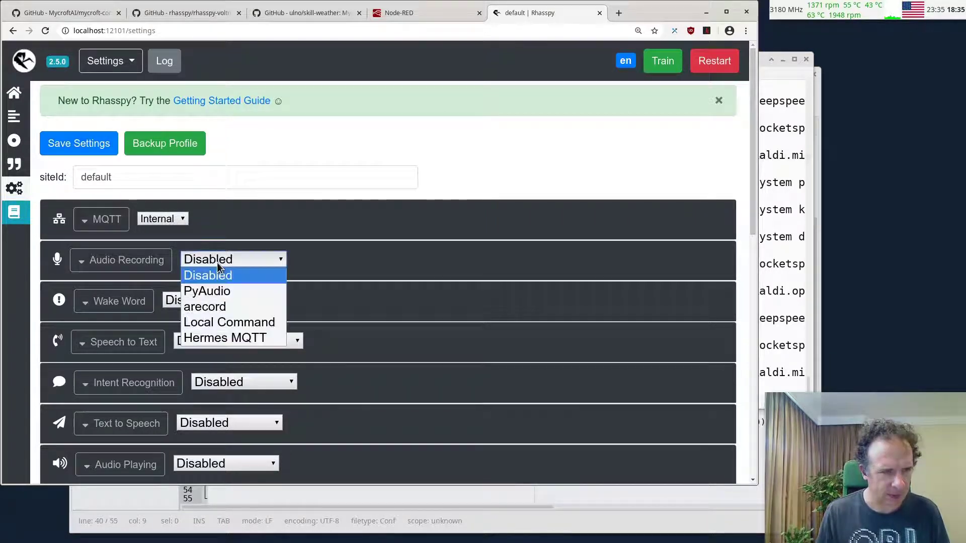
pyautogui.click(220, 294)
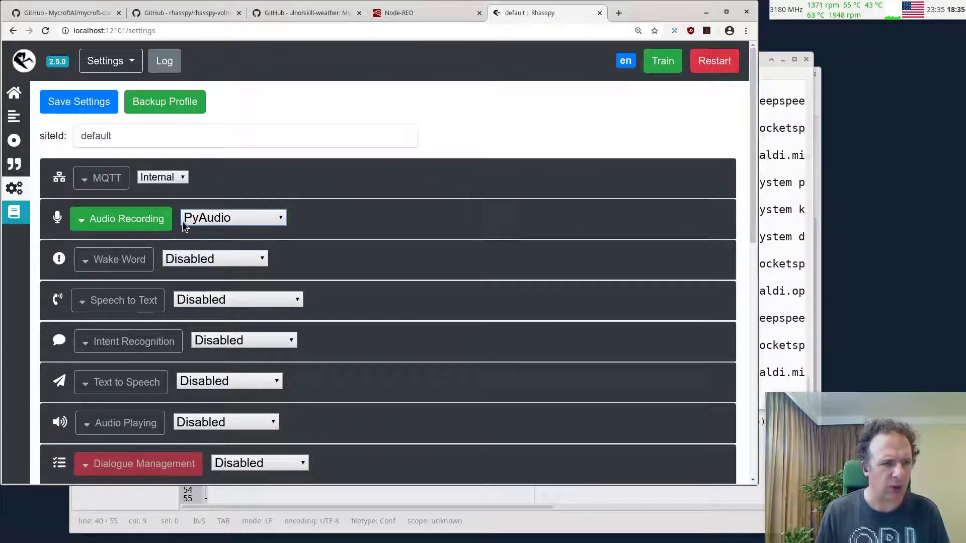
pyautogui.click(226, 220)
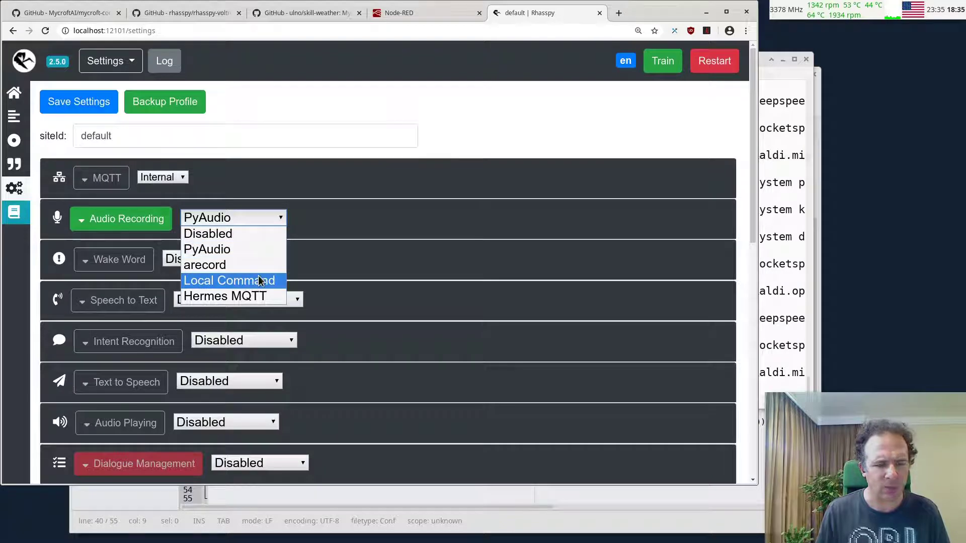
pyautogui.click(343, 248)
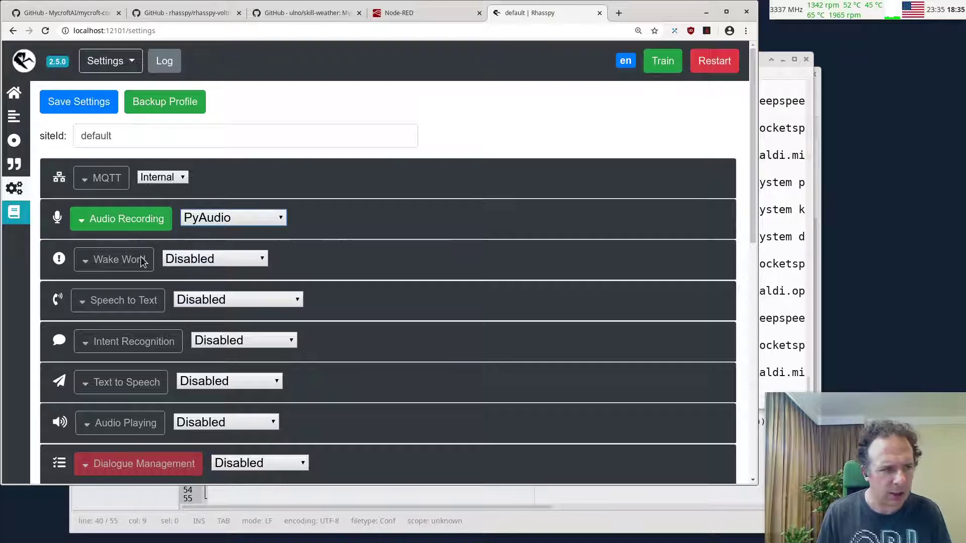
# - Choose Mycroft Precise for Wake Word, Kaldi for Speech to Text and Fsticuffs for Intent Recognition
pyautogui.click(213, 265)
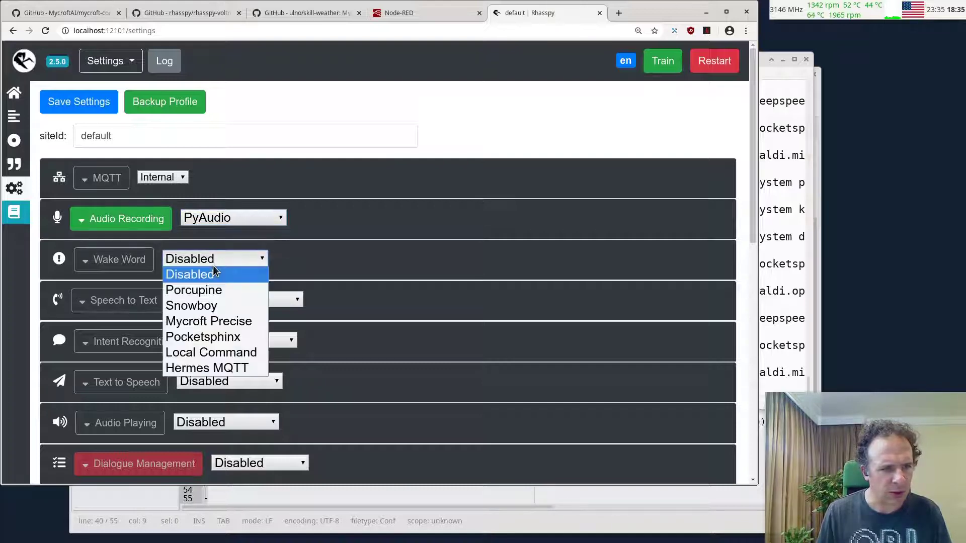
pyautogui.click(227, 321)
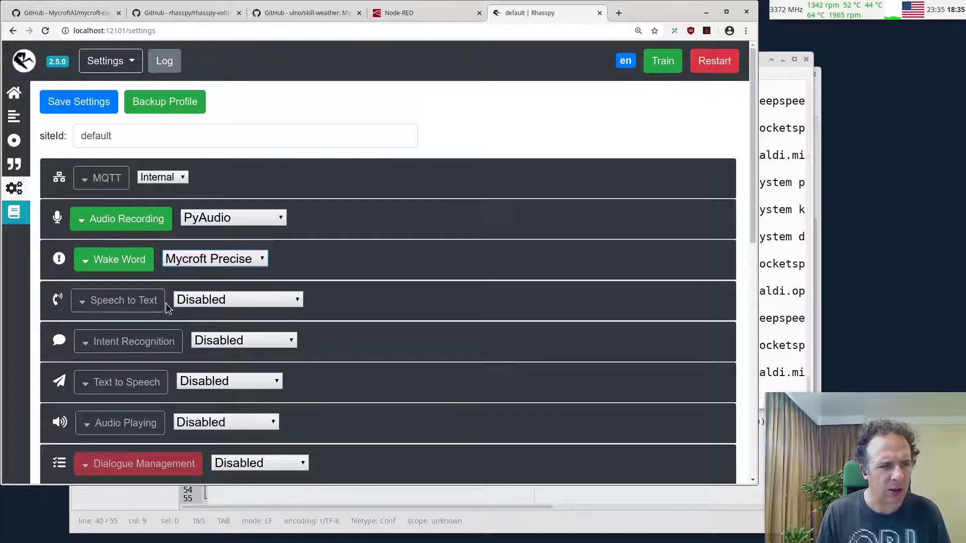
pyautogui.click(229, 301)
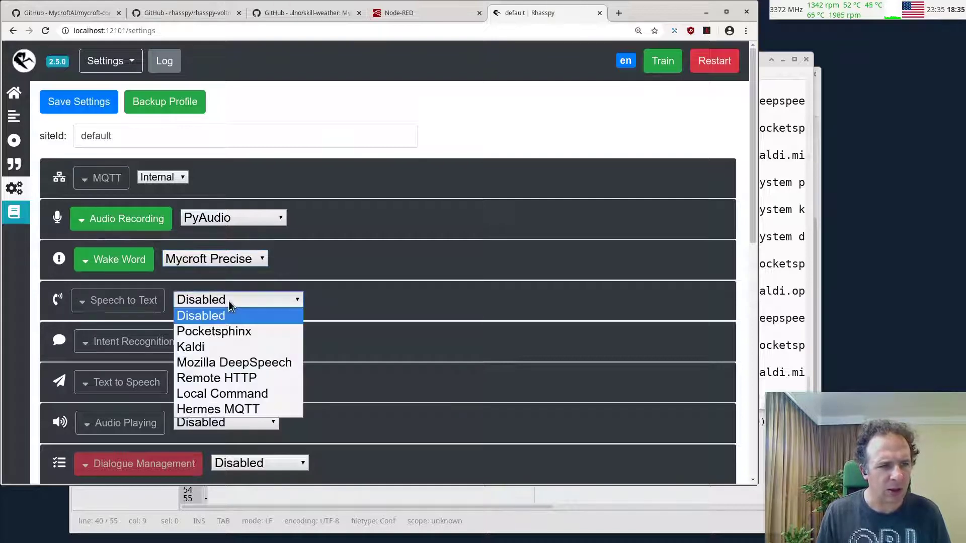
pyautogui.click(210, 348)
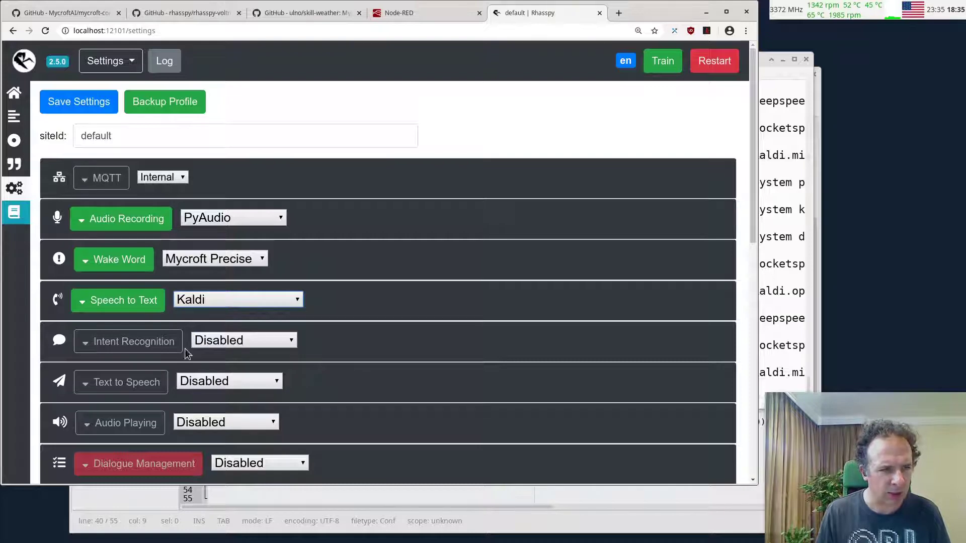
pyautogui.click(243, 343)
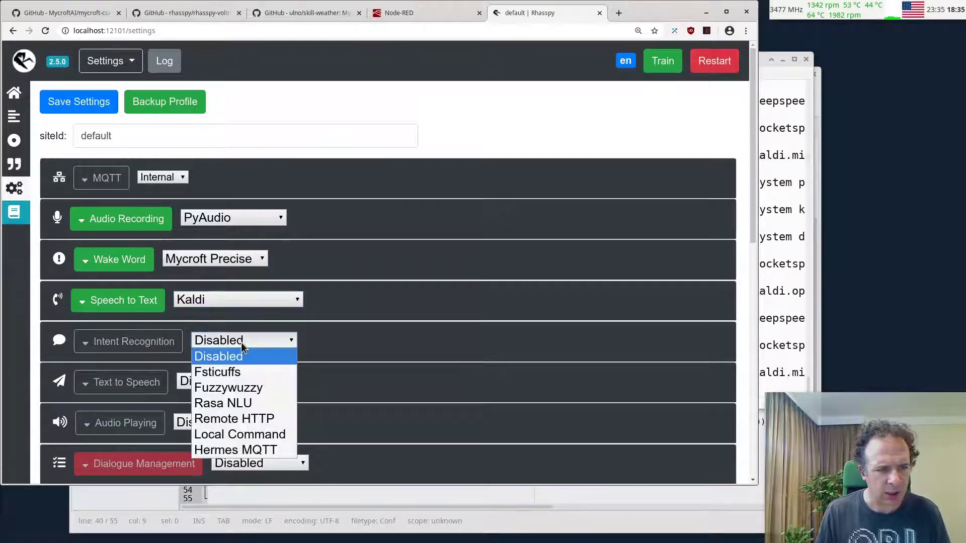
pyautogui.click(235, 376)
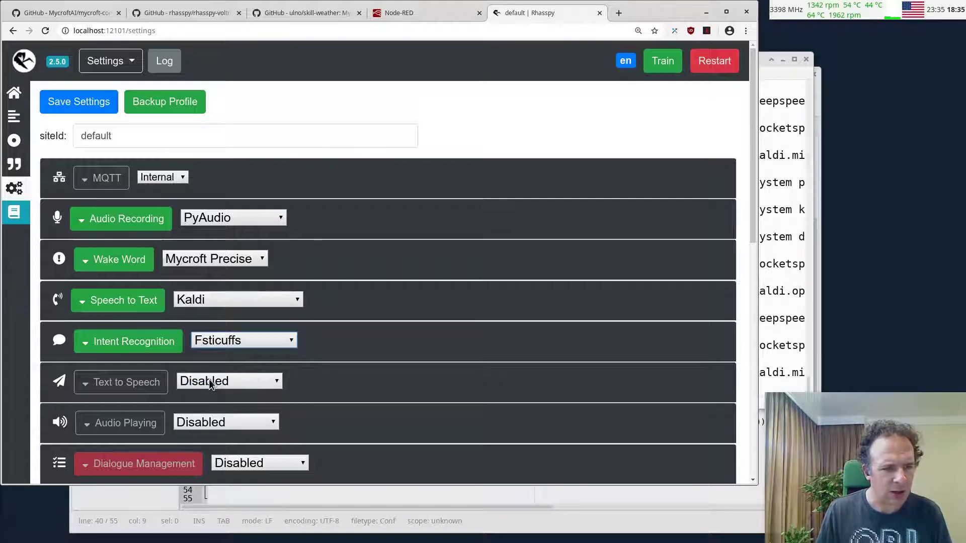
# - Set Text to Speech to Flite and Audio Playing to aplay
pyautogui.click(210, 381)
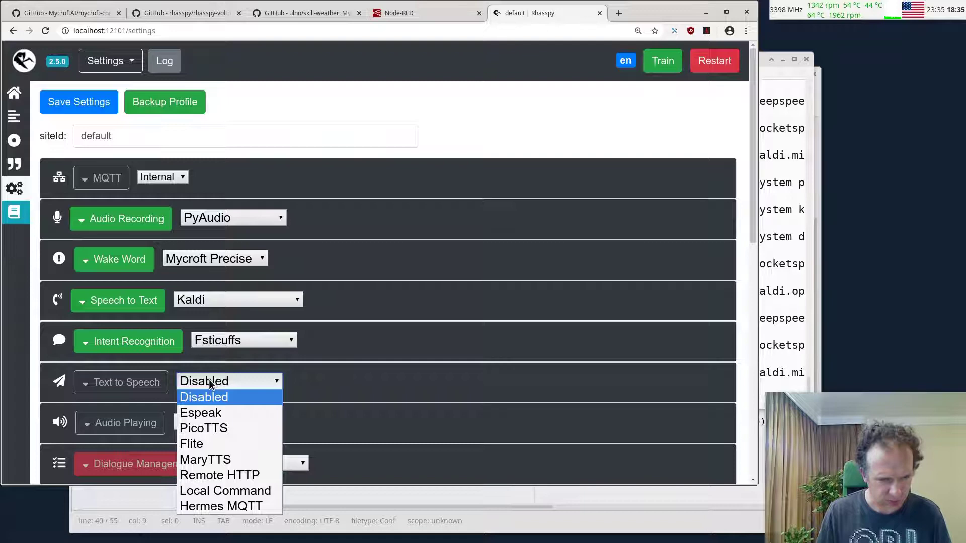
pyautogui.click(217, 445)
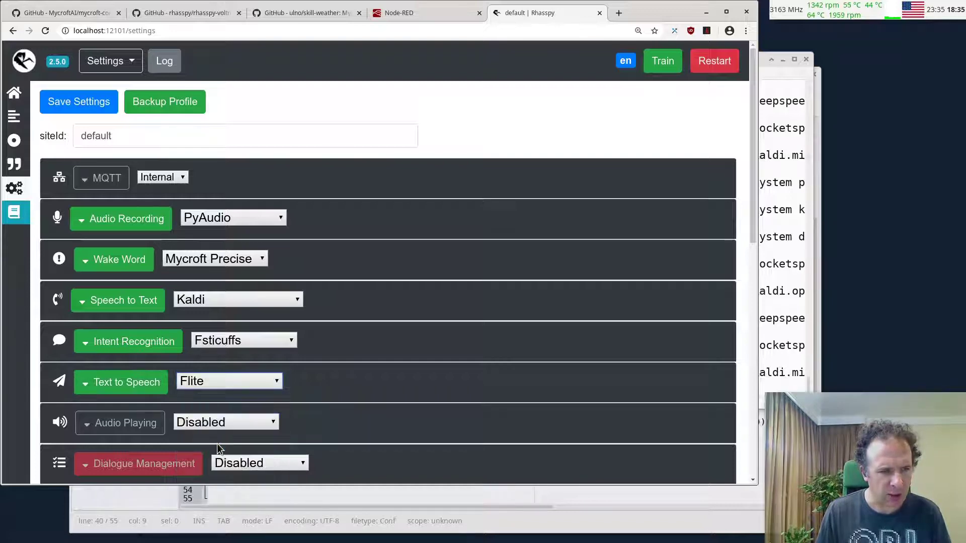
pyautogui.click(201, 422)
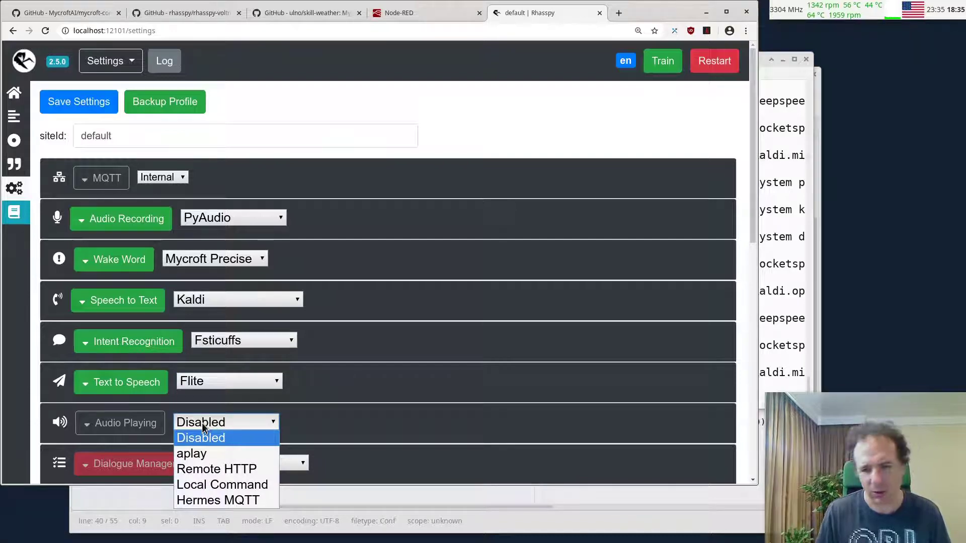
pyautogui.click(212, 453)
pyautogui.scroll(-1, 366, 452)
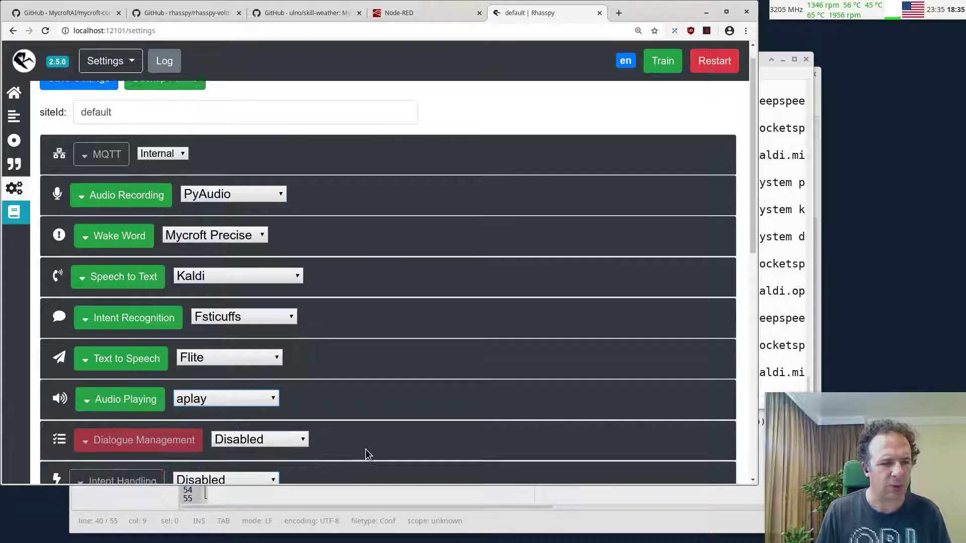
pyautogui.scroll(-2, 367, 453)
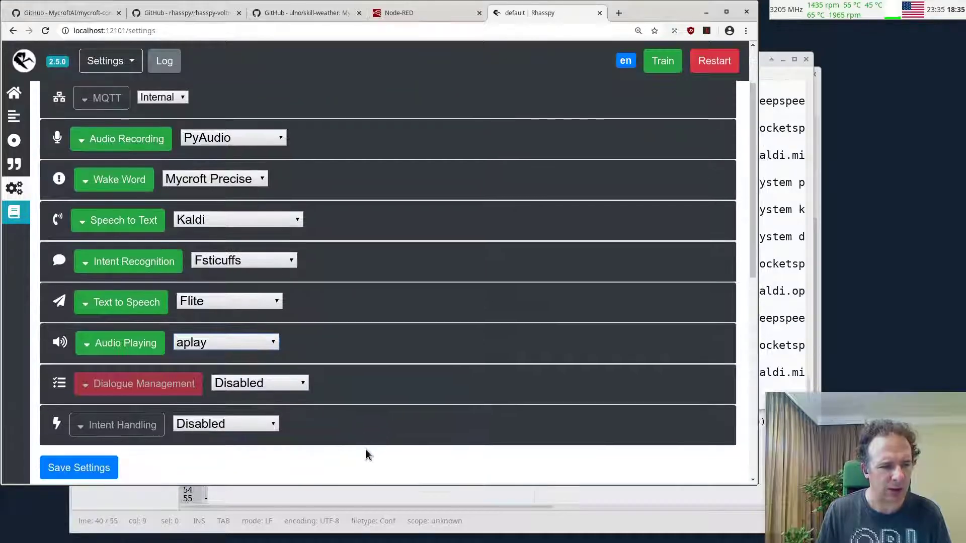
# - Set Dialogue Management to Rhasspy
pyautogui.click(251, 388)
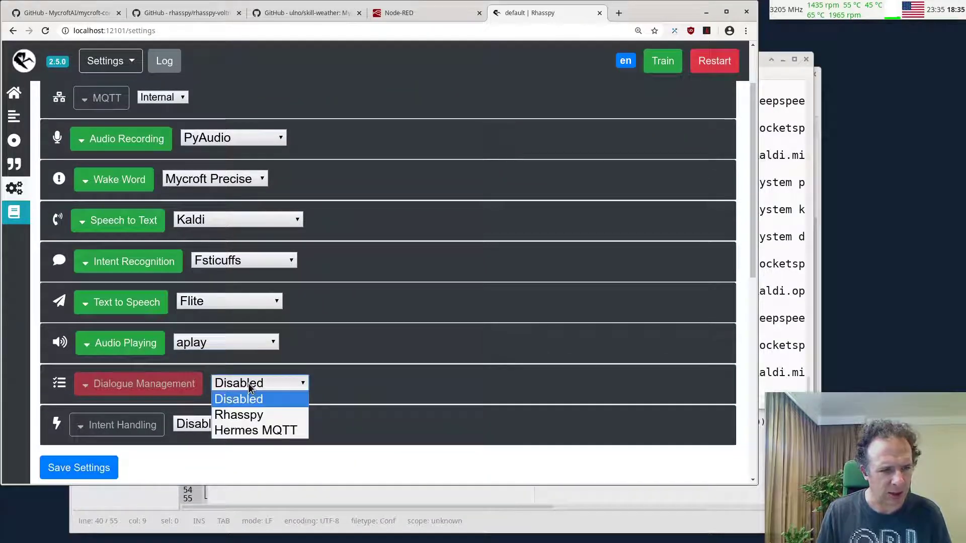
pyautogui.click(255, 421)
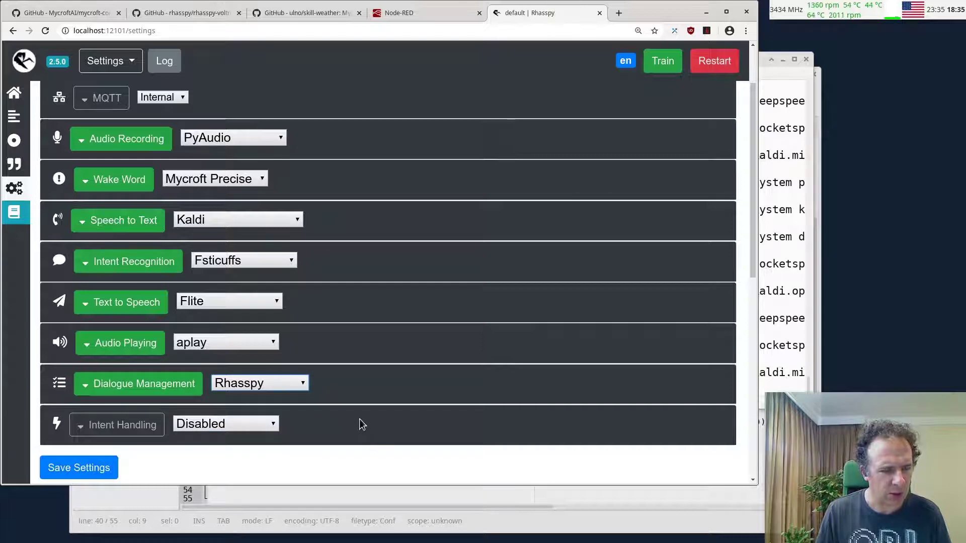
pyautogui.scroll(5, 360, 419)
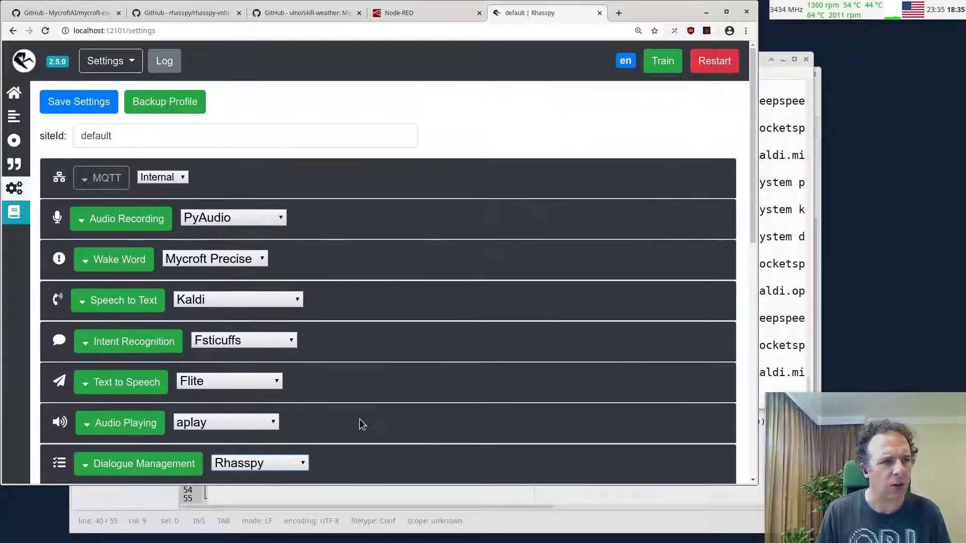
pyautogui.scroll(-3, 360, 422)
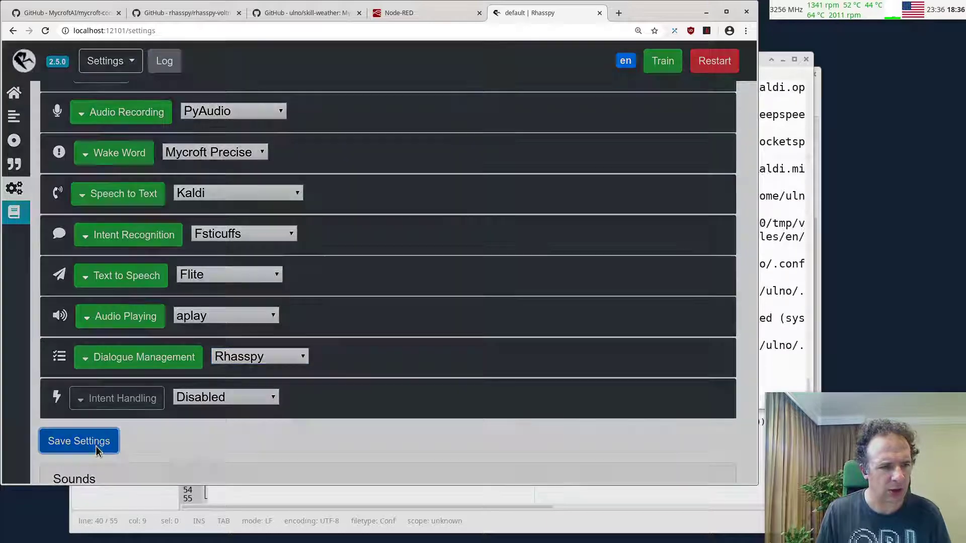
# - Save the settings to restart Rhasspy, then download the 20 missing profile files
pyautogui.click(95, 445)
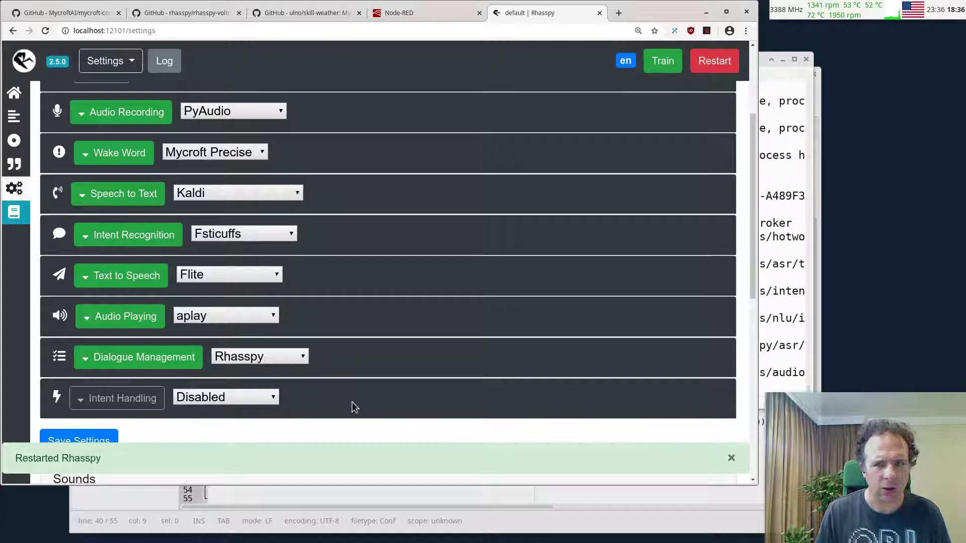
pyautogui.scroll(5, 351, 401)
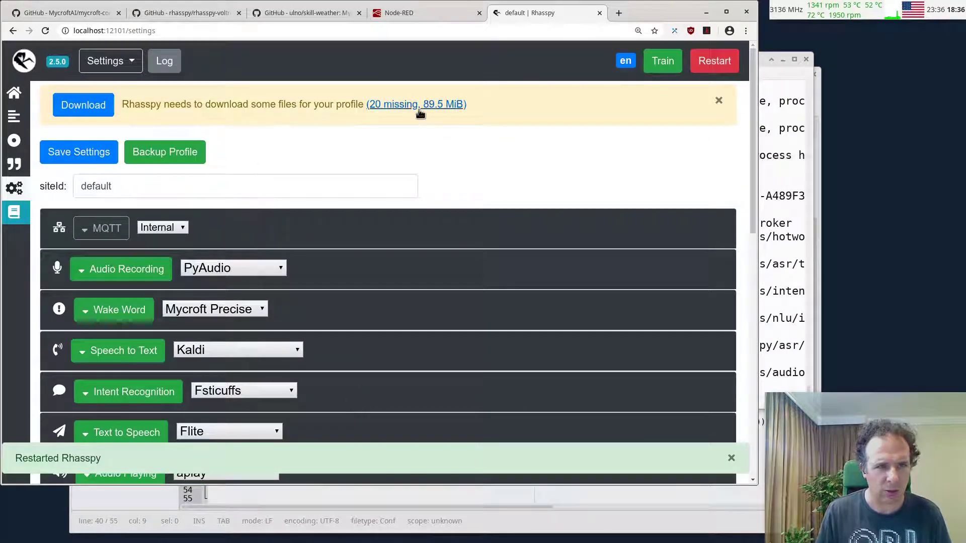
pyautogui.click(85, 105)
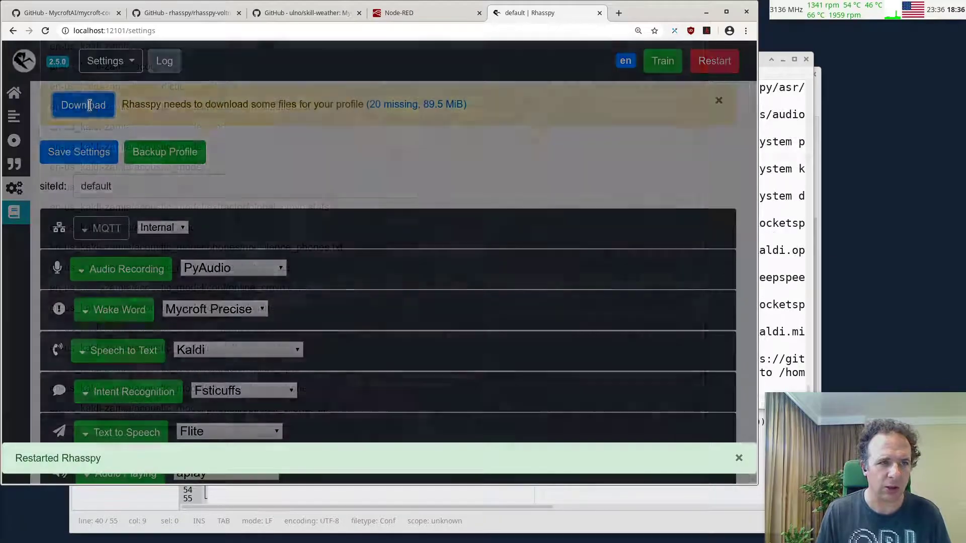
pyautogui.scroll(-1, 264, 228)
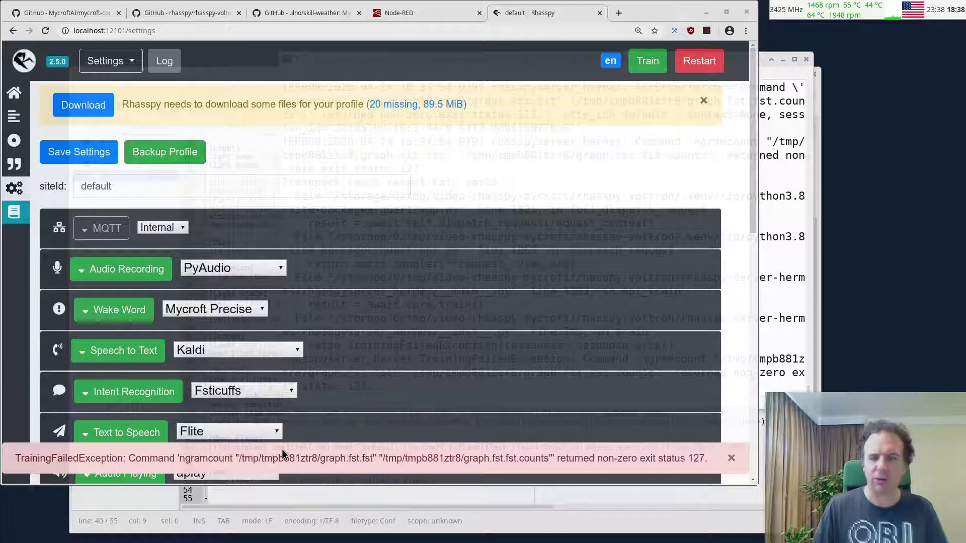
# - Stop the running Rhasspy server in the terminal with Ctrl+C
pyautogui.click(777, 254)
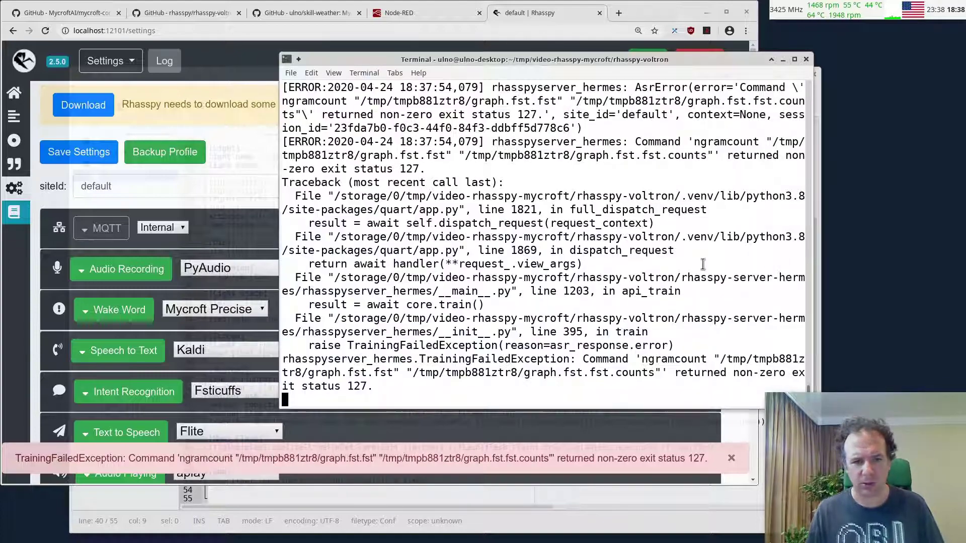
pyautogui.hotkey('ctrl', 'c')
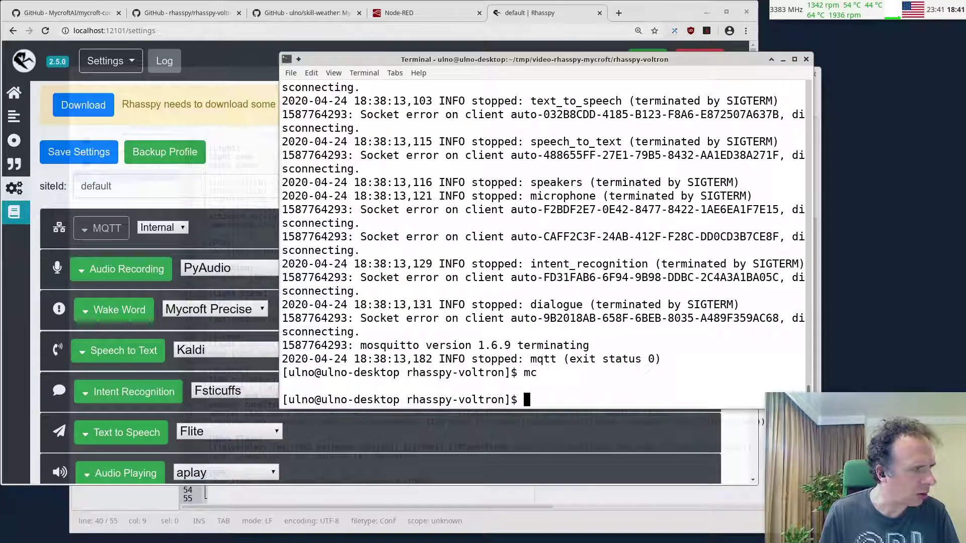
pyautogui.hotkey('alt', 'Tab')
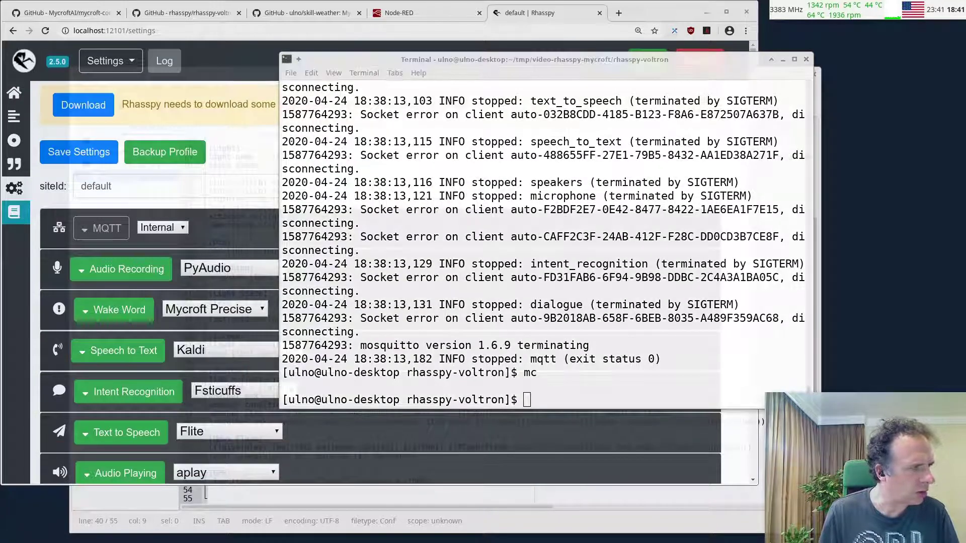
pyautogui.click(659, 6)
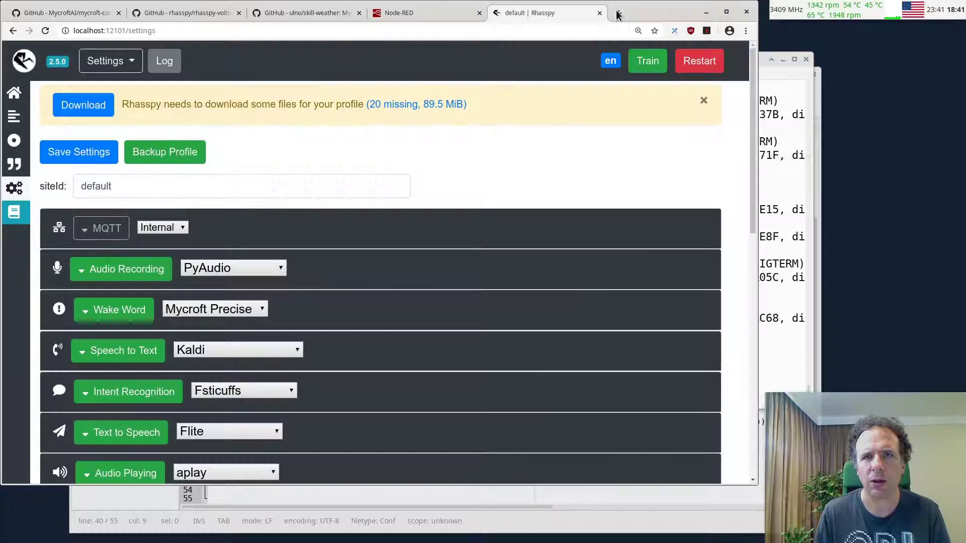
# - Load the community.rhasspy.org Precise thread for Rhasspy 2.5 and select its install-opengrm.sh command
pyautogui.click(617, 15)
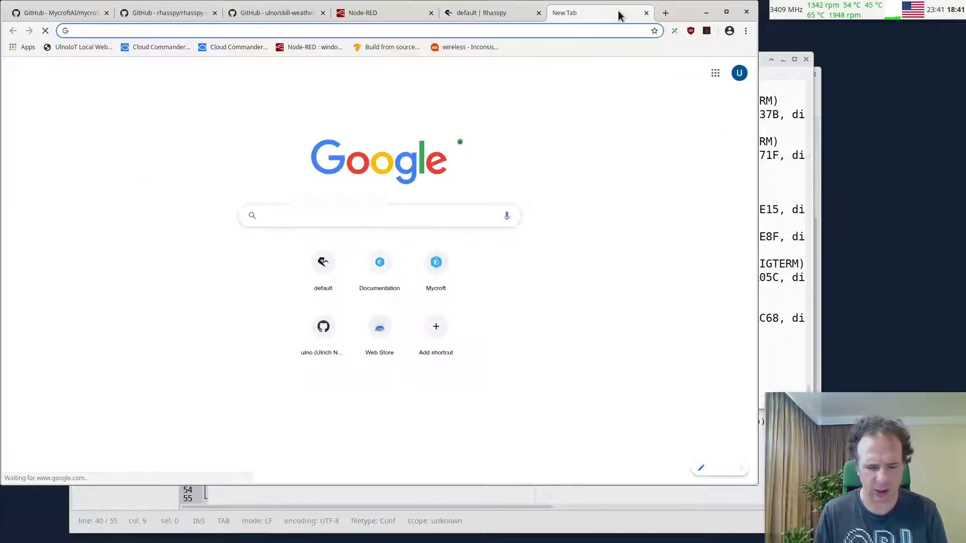
pyautogui.hotkey('ctrl', 'v')
pyautogui.press('Return')
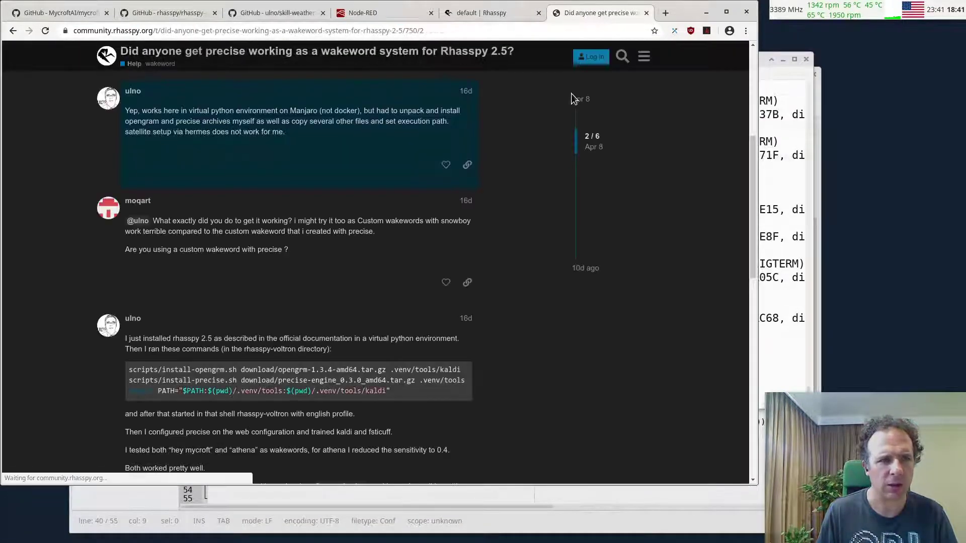
pyautogui.scroll(-2, 571, 303)
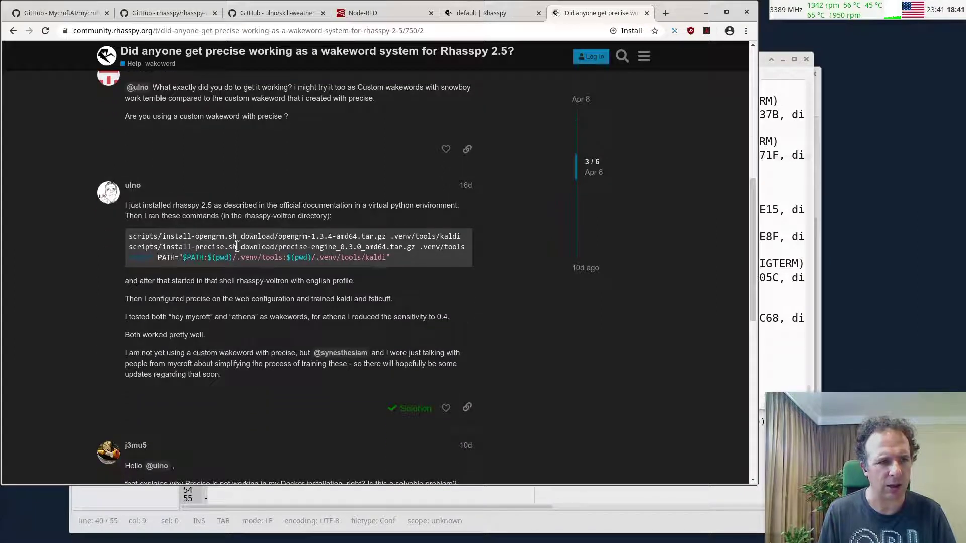
pyautogui.moveTo(460, 237); pyautogui.dragTo(173, 224)
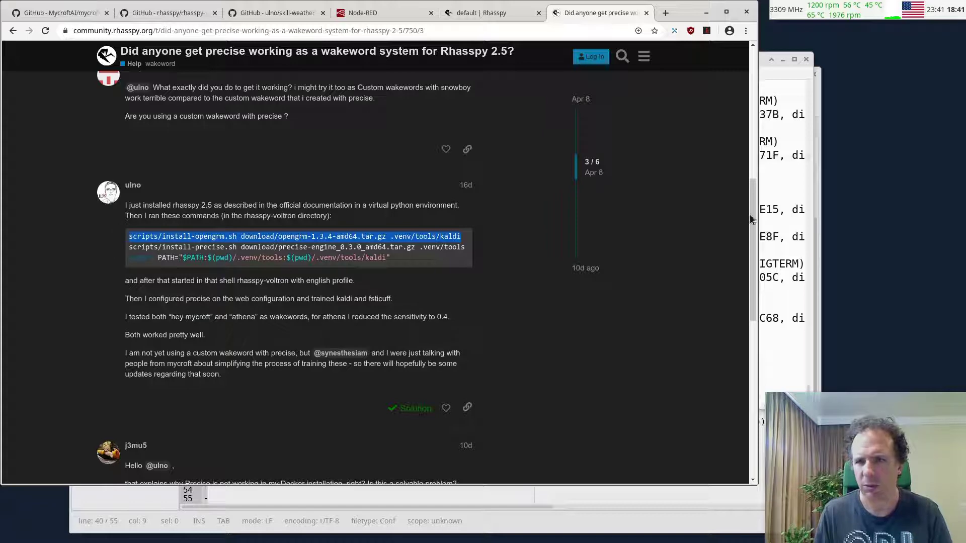
# - Run the install-opengrm and install-precise commands copied from the forum post in the terminal
pyautogui.click(776, 210)
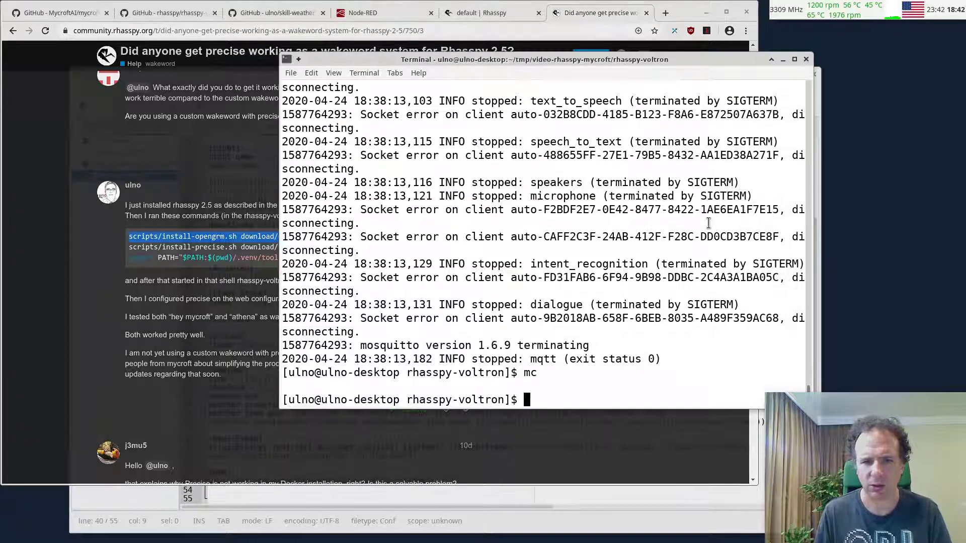
pyautogui.middleClick(602, 217)
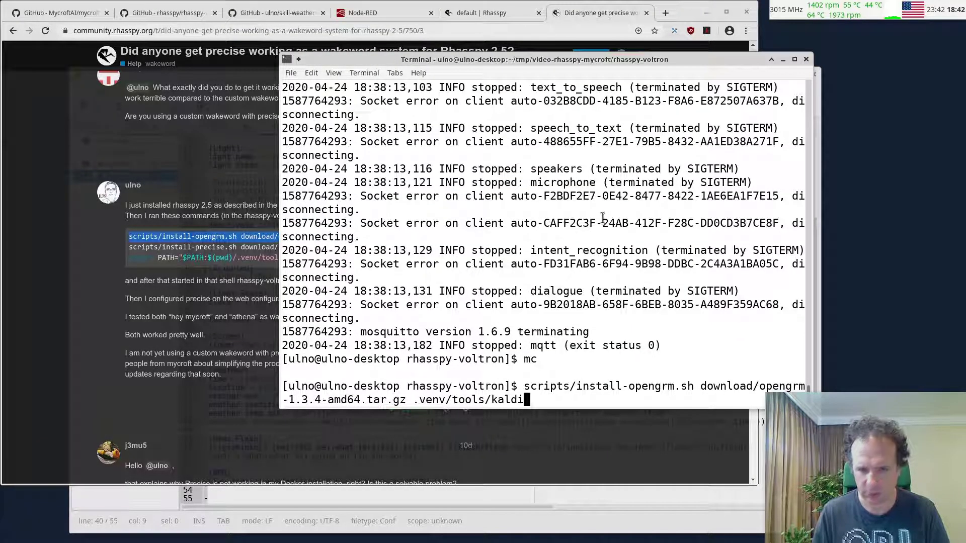
pyautogui.press('Return')
pyautogui.click(129, 248)
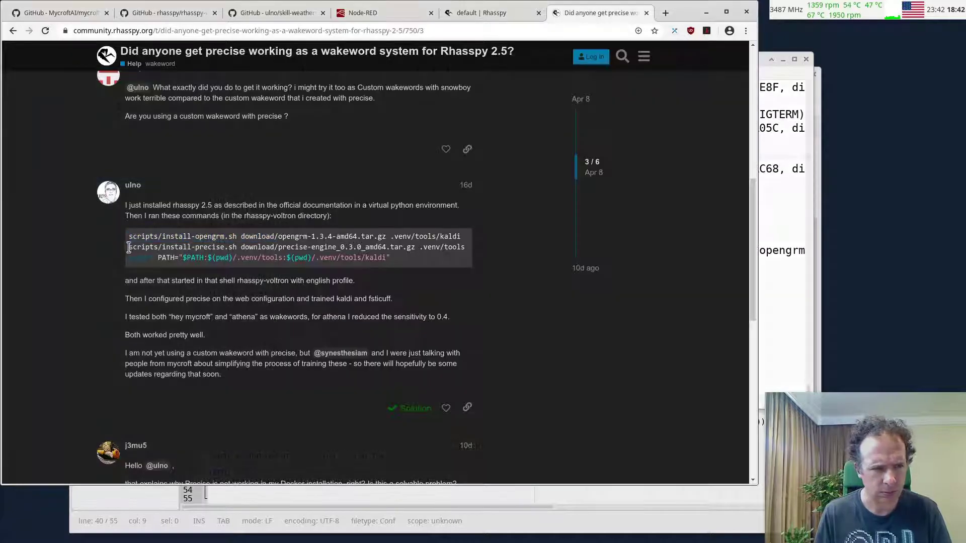
pyautogui.moveTo(129, 248); pyautogui.dragTo(467, 247)
pyautogui.click(776, 274)
pyautogui.middleClick(785, 280)
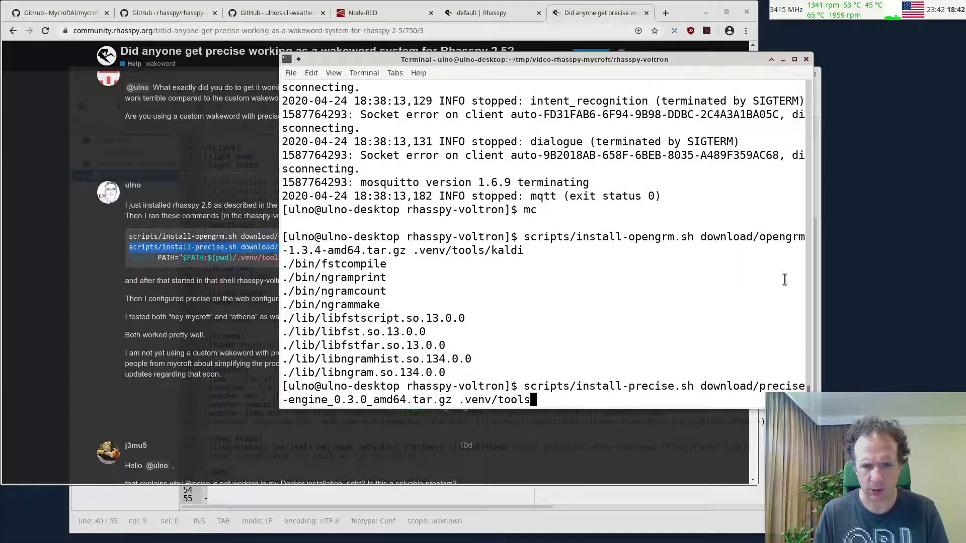
pyautogui.press('Return')
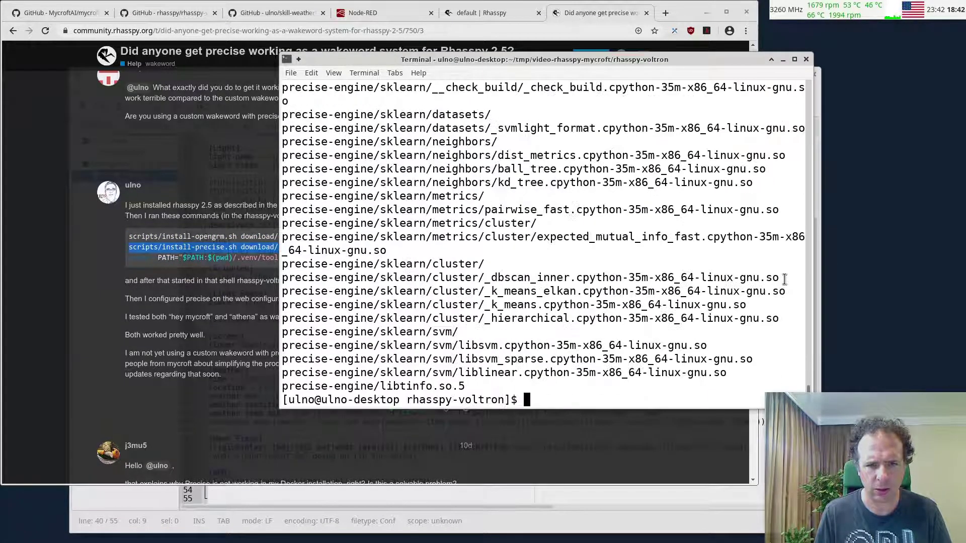
# - Export PATH with .venv/tools and kaldi, then rerun bin/rhasspy-voltron --profile en
pyautogui.click(98, 276)
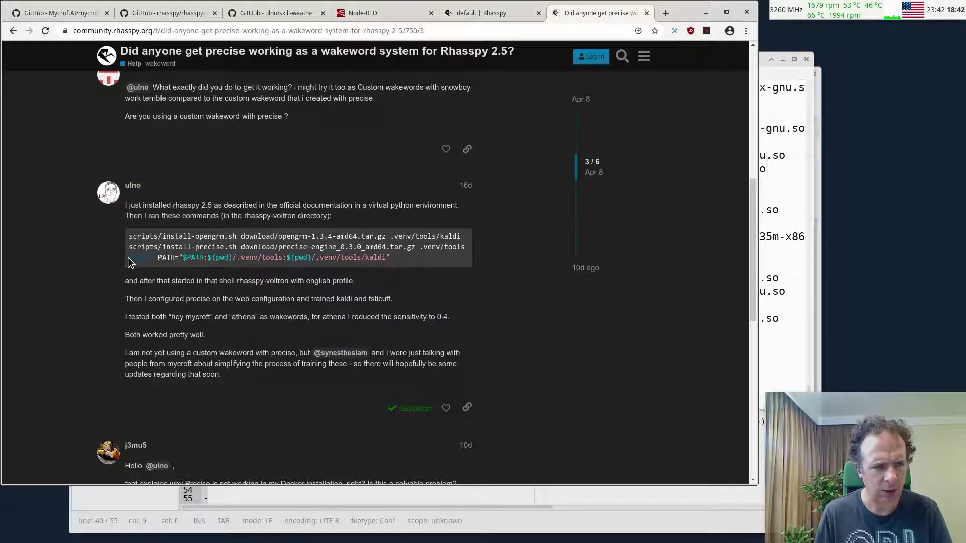
pyautogui.moveTo(128, 258); pyautogui.dragTo(414, 272)
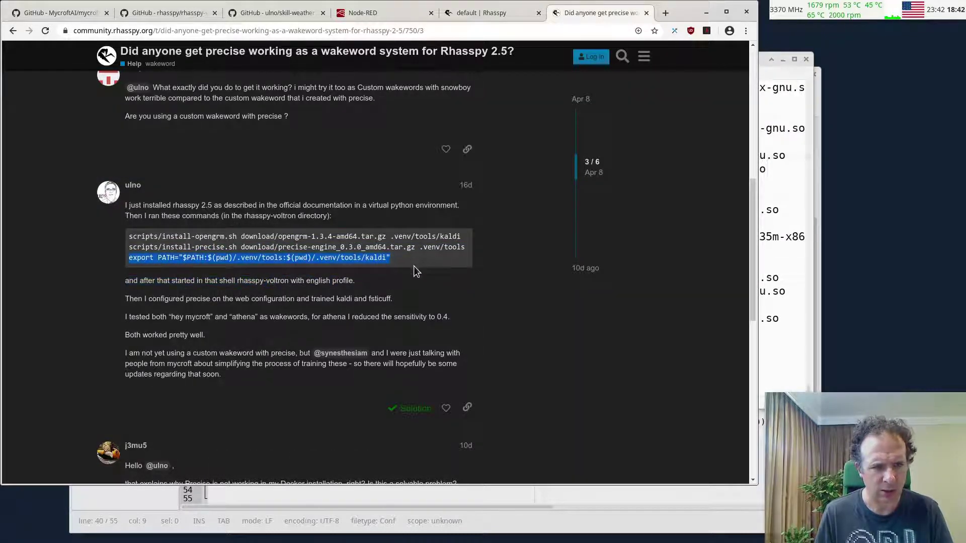
pyautogui.click(768, 288)
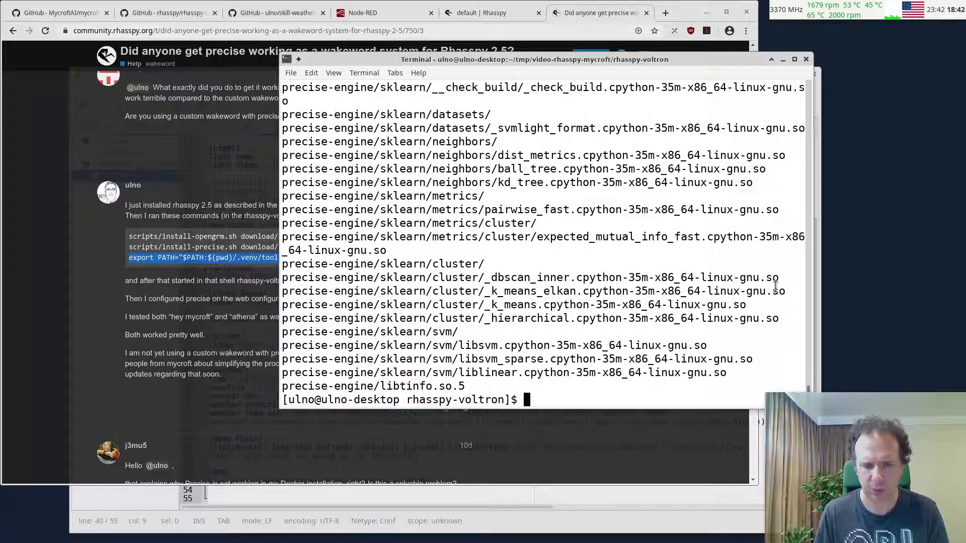
pyautogui.middleClick(775, 287)
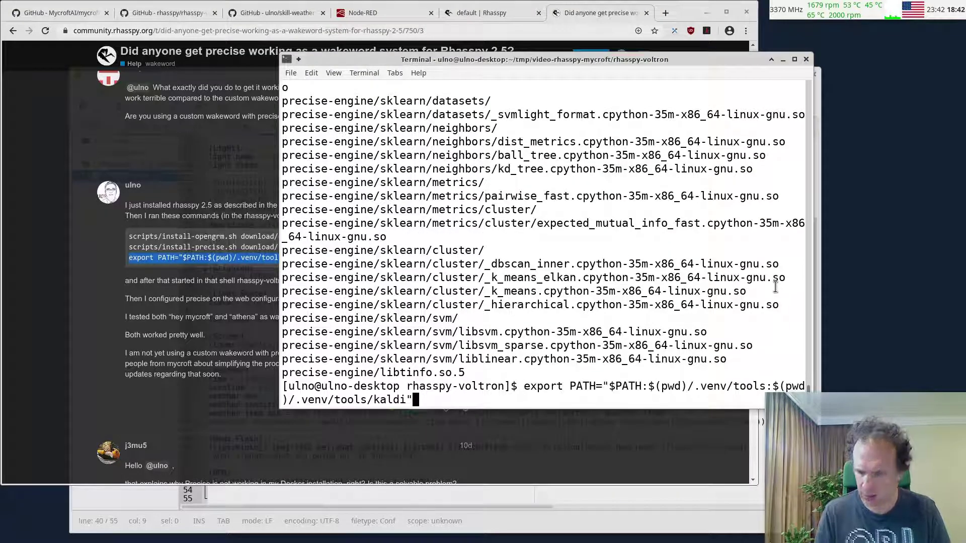
pyautogui.press('Return')
pyautogui.press('Up')
pyautogui.press('Up')
pyautogui.press('Up')
pyautogui.press('Up')
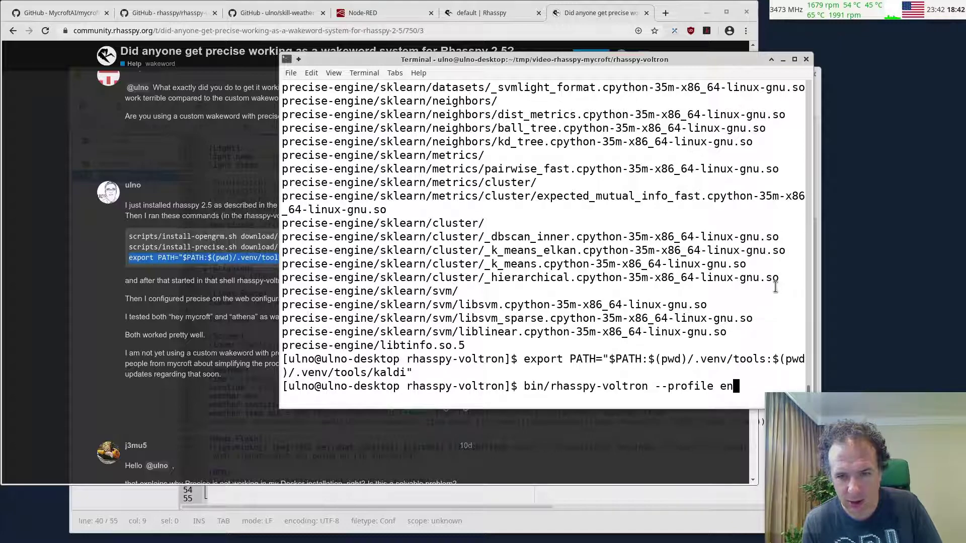
pyautogui.press('Return')
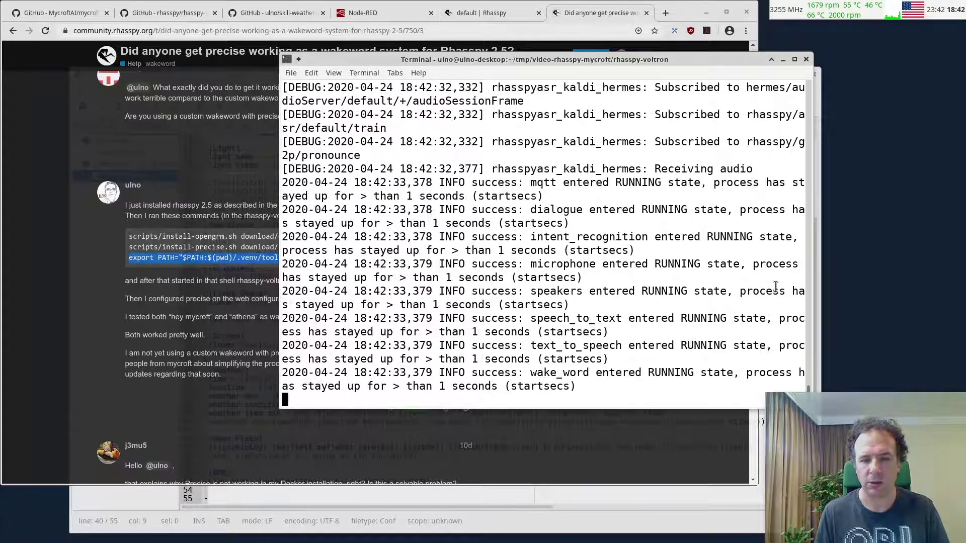
# - Retrain the Rhasspy profile so training completes in 2.91 seconds, then go to the home page
pyautogui.click(500, 15)
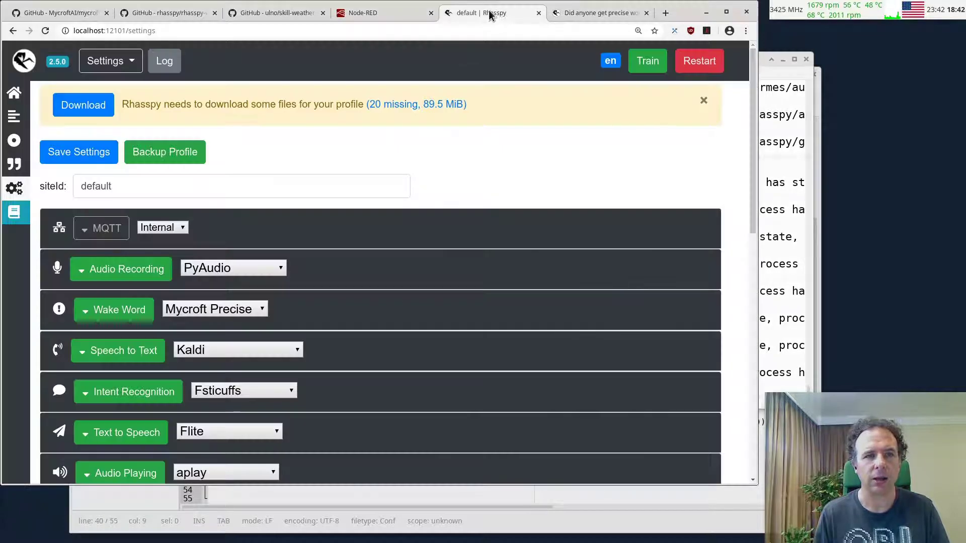
pyautogui.click(656, 63)
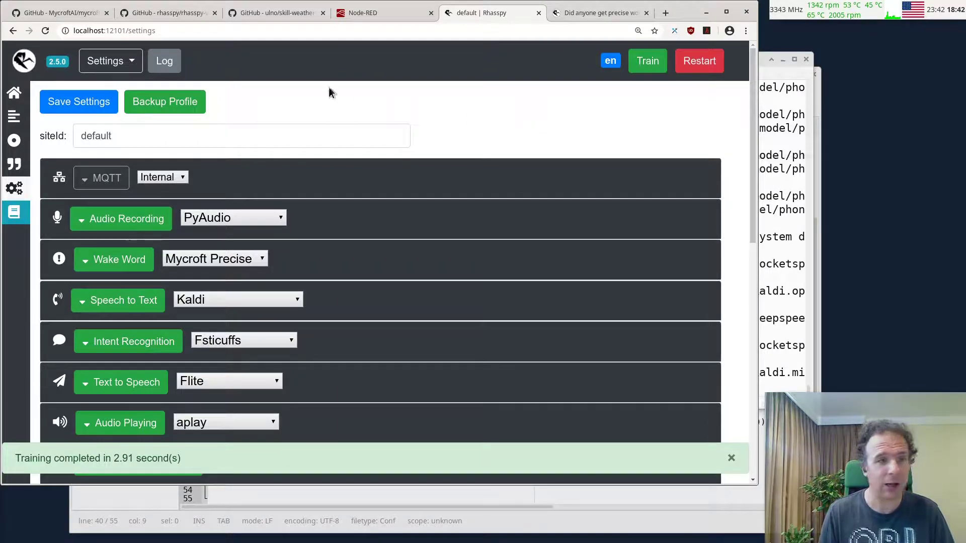
pyautogui.click(14, 93)
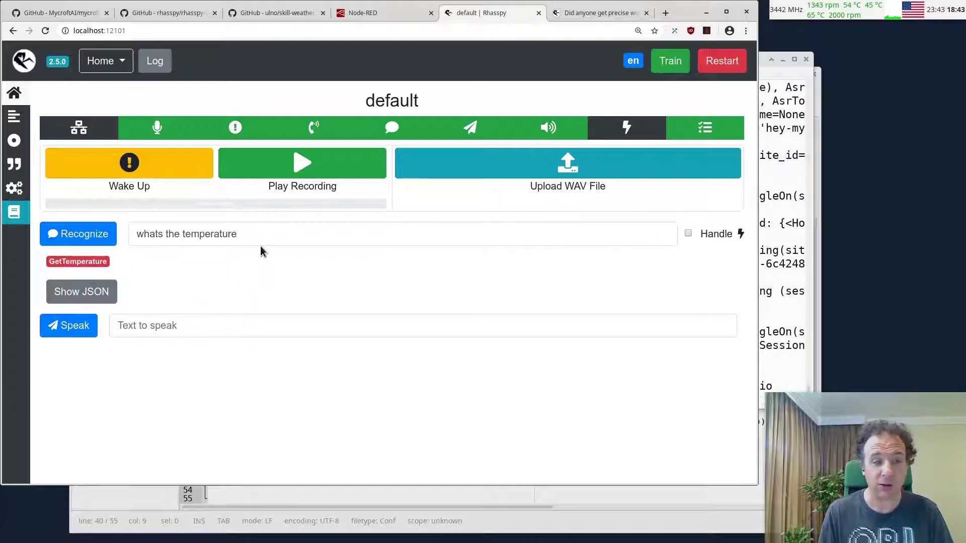
# - Open the Sentences page showing sentences.ini with GetTime, GetTemperature and ChangeLightState intents
pyautogui.click(14, 123)
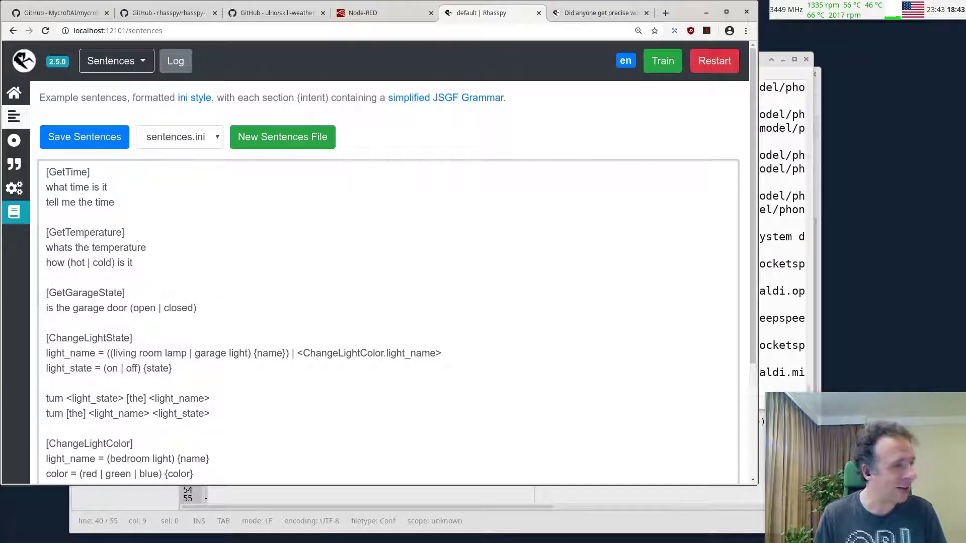
# - Replace the Rhasspy sentences with the custom sentences.ini content from Geany and save them
pyautogui.hotkey('alt', 'Tab')
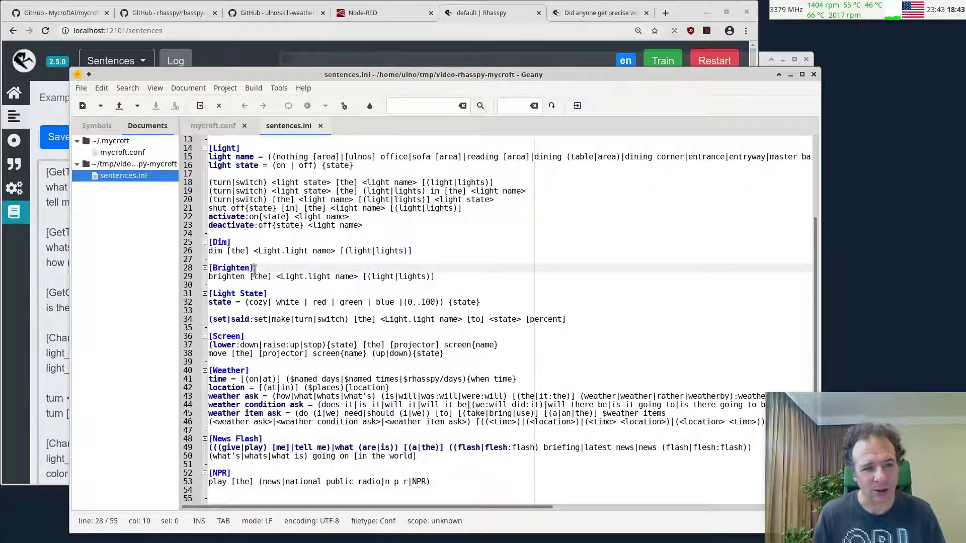
pyautogui.hotkey('ctrl', 'a')
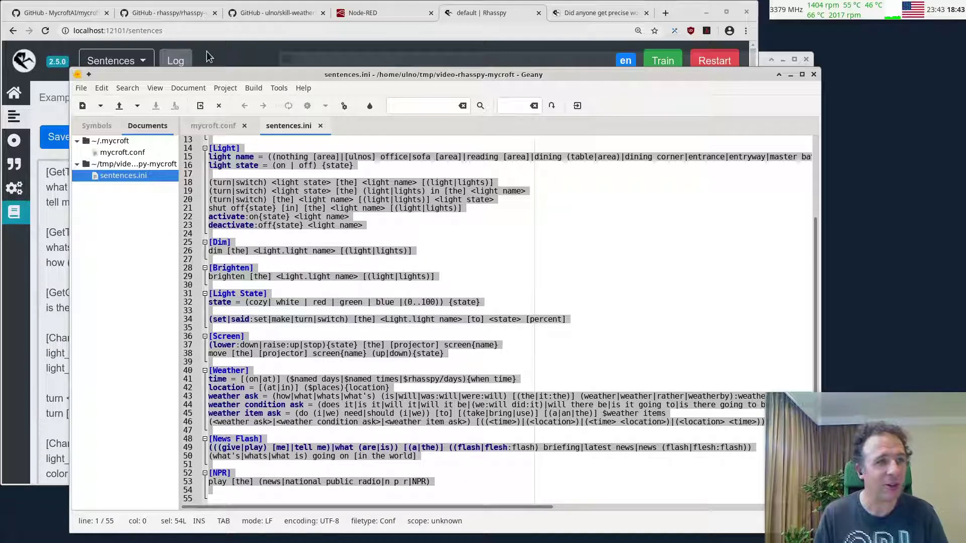
pyautogui.hotkey('alt', 'Tab')
pyautogui.click(149, 246)
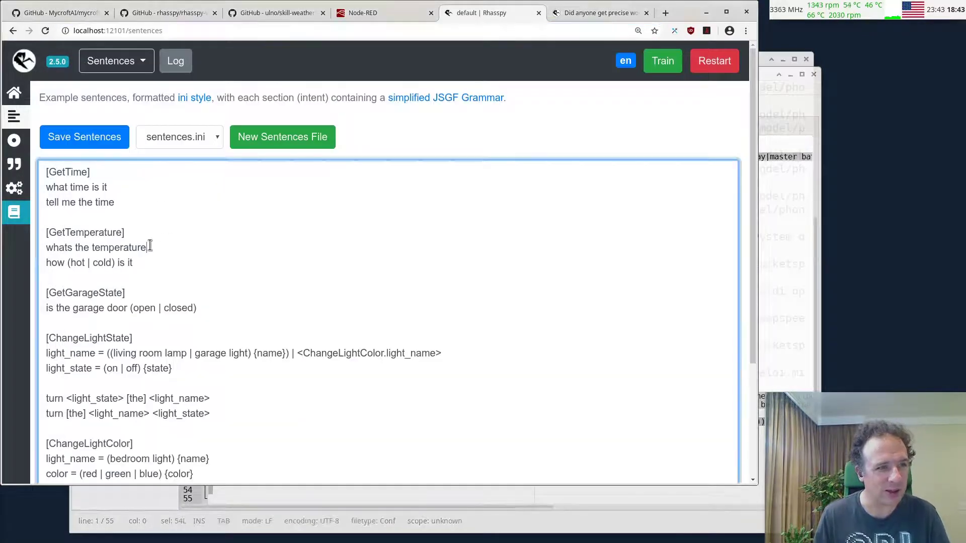
pyautogui.hotkey('ctrl', 'a')
pyautogui.hotkey('ctrl', 'v')
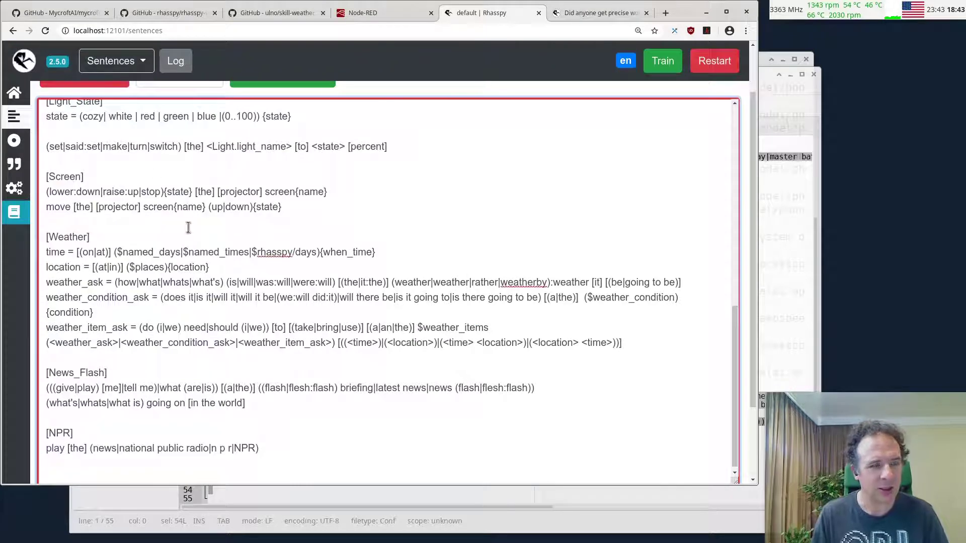
pyautogui.scroll(2, 189, 228)
pyautogui.scroll(8, 335, 259)
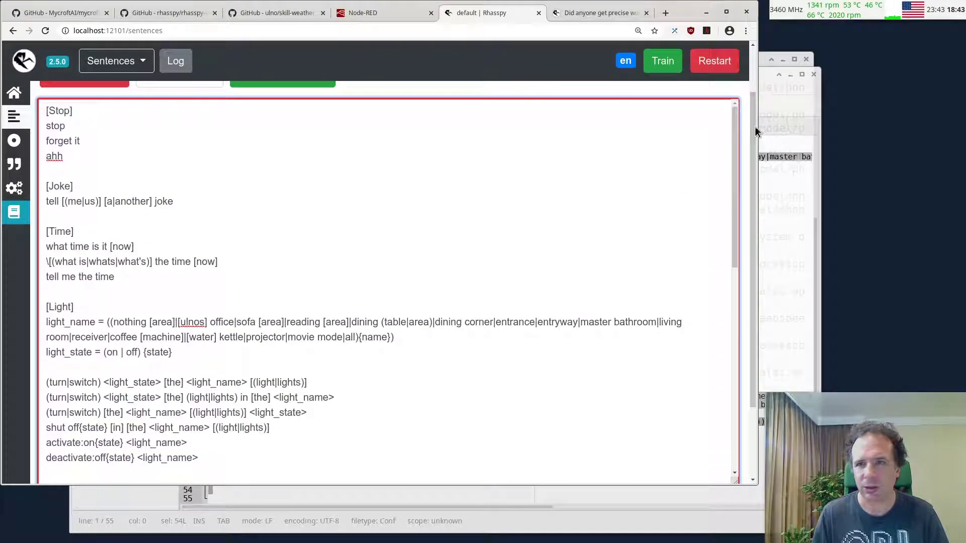
pyautogui.scroll(1, 756, 126)
pyautogui.click(85, 102)
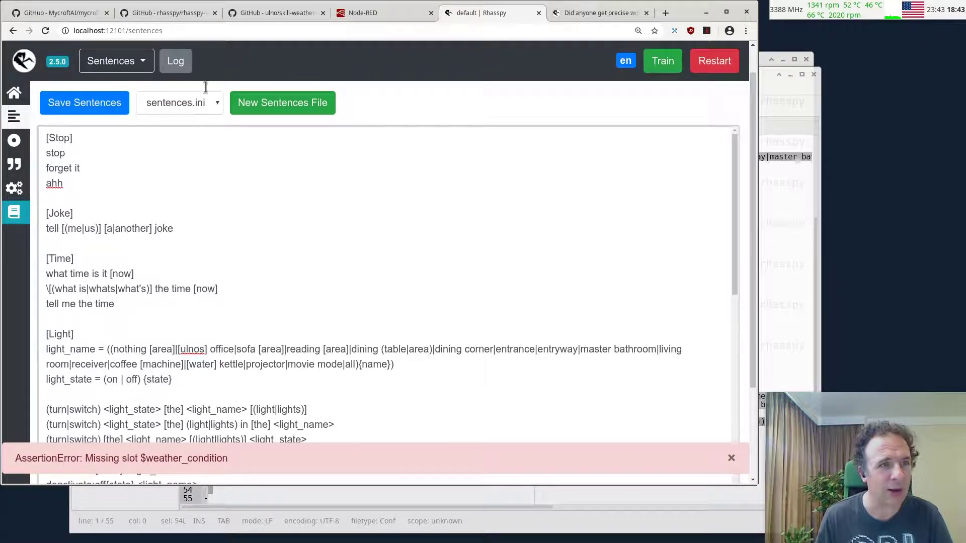
# - On the Slots page, create and save the weather_condition slot
pyautogui.click(151, 70)
pyautogui.click(121, 129)
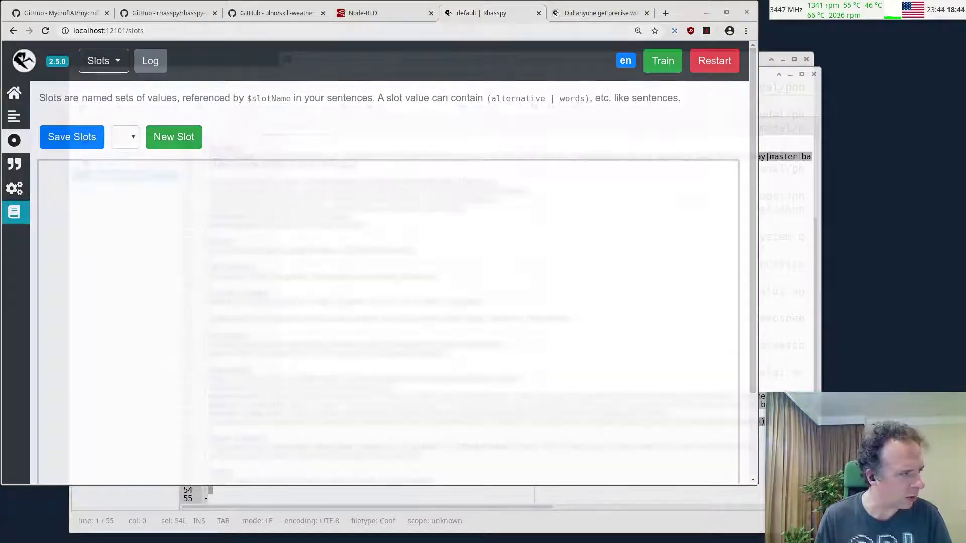
pyautogui.click(174, 137)
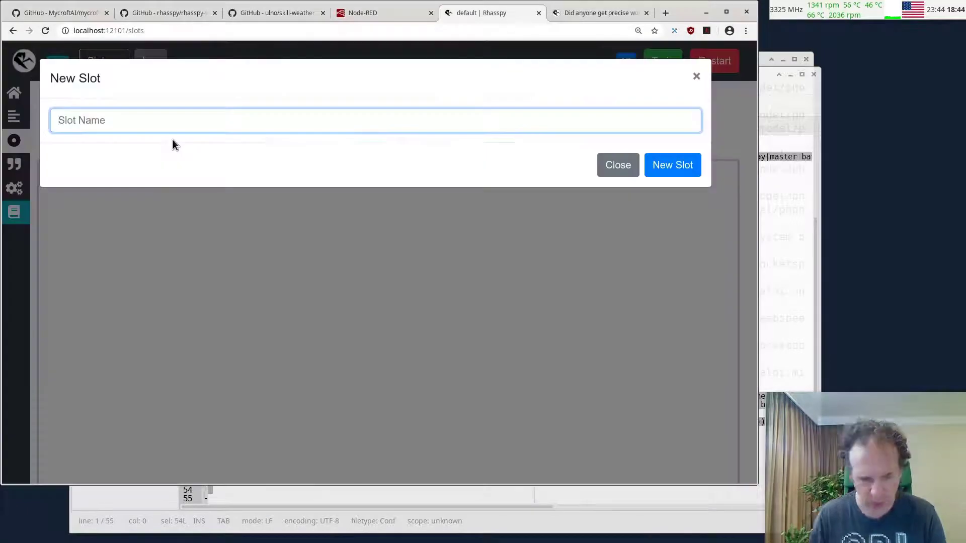
pyautogui.write('weather_condition')
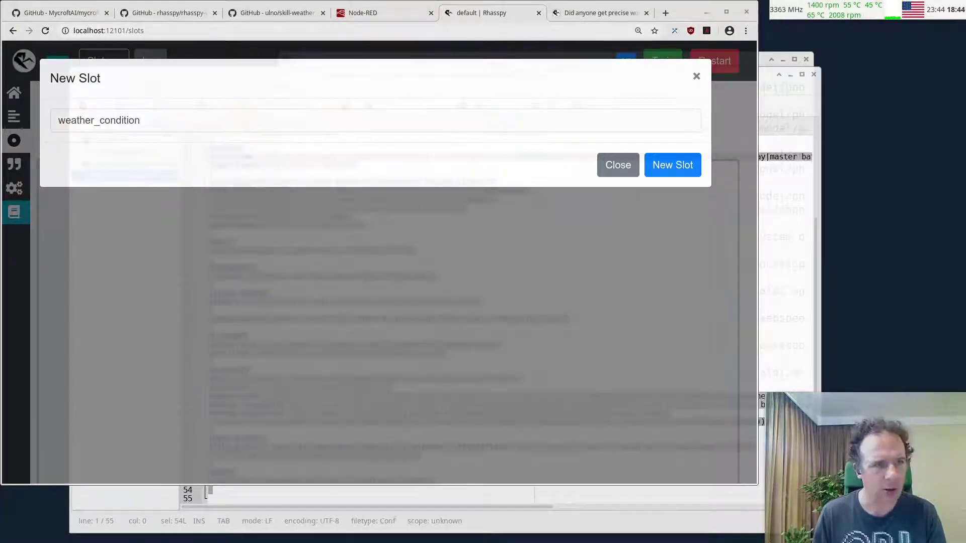
pyautogui.press('Return')
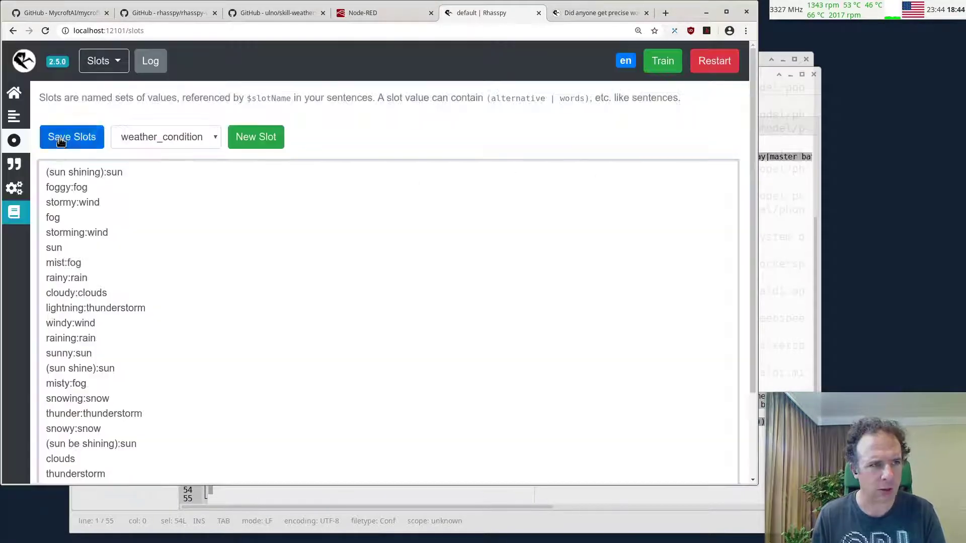
pyautogui.click(60, 141)
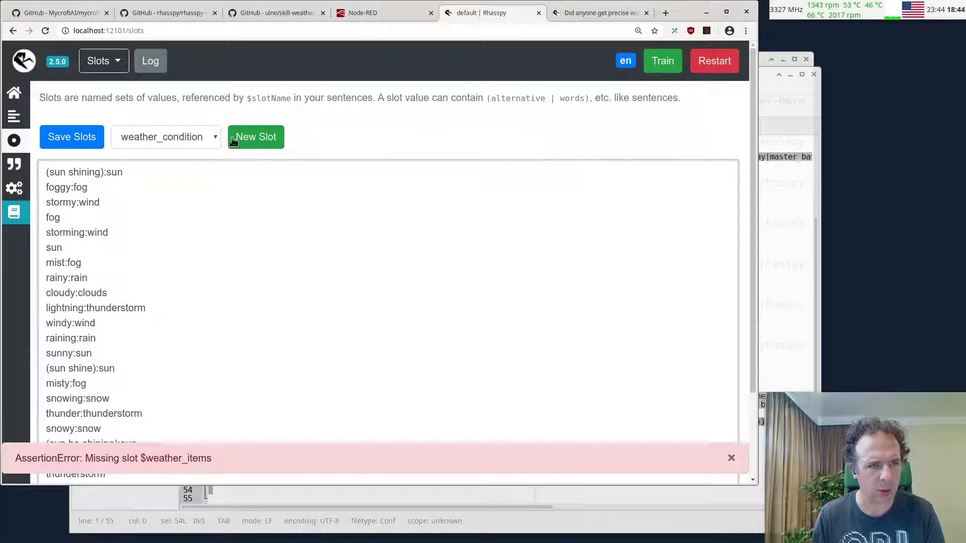
# - Create the weather_items and named_days slots, pasting in clothing items and day names
pyautogui.click(256, 137)
pyautogui.press('Return')
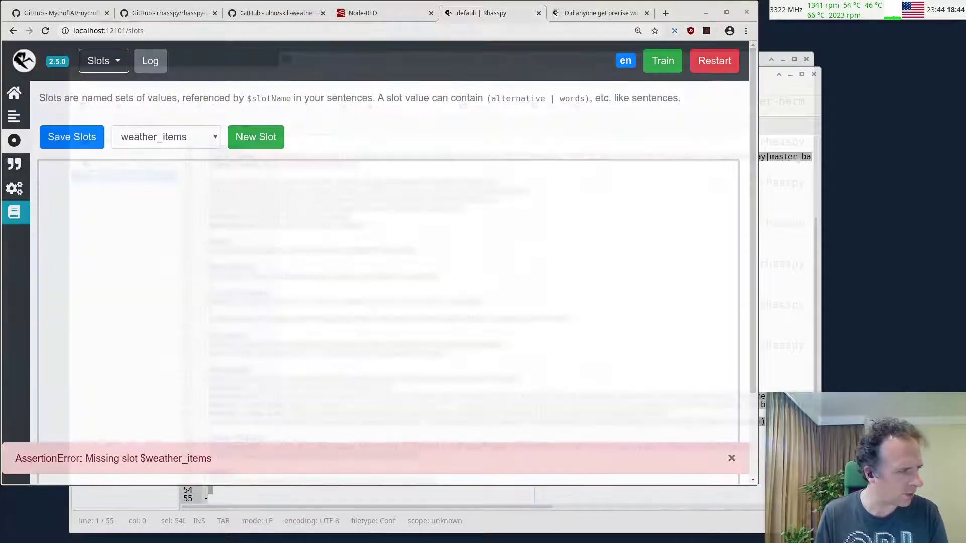
pyautogui.click(99, 197)
pyautogui.hotkey('ctrl', 'v')
pyautogui.click(71, 137)
pyautogui.click(256, 137)
pyautogui.write('named_days')
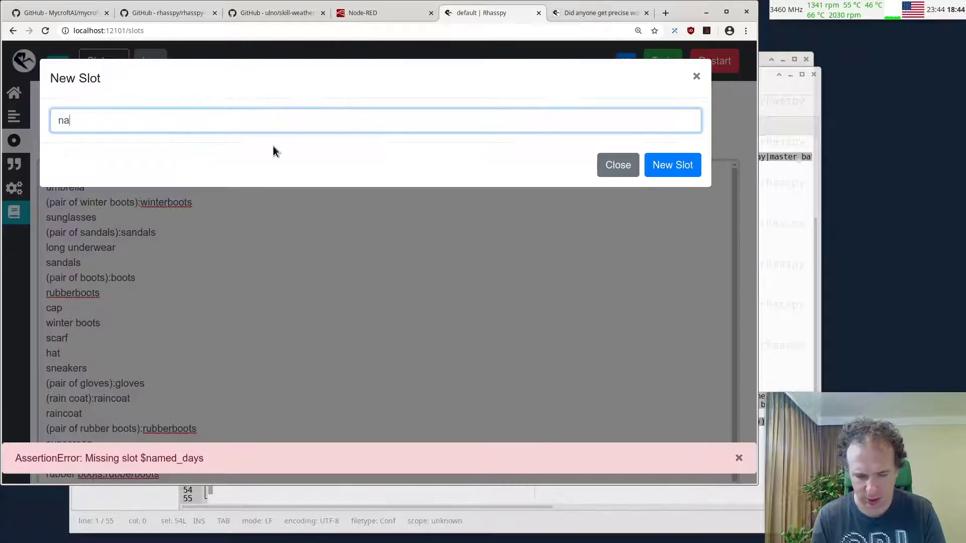
pyautogui.click(672, 164)
pyautogui.write('tomorrow day after tomorrow today')
pyautogui.click(64, 136)
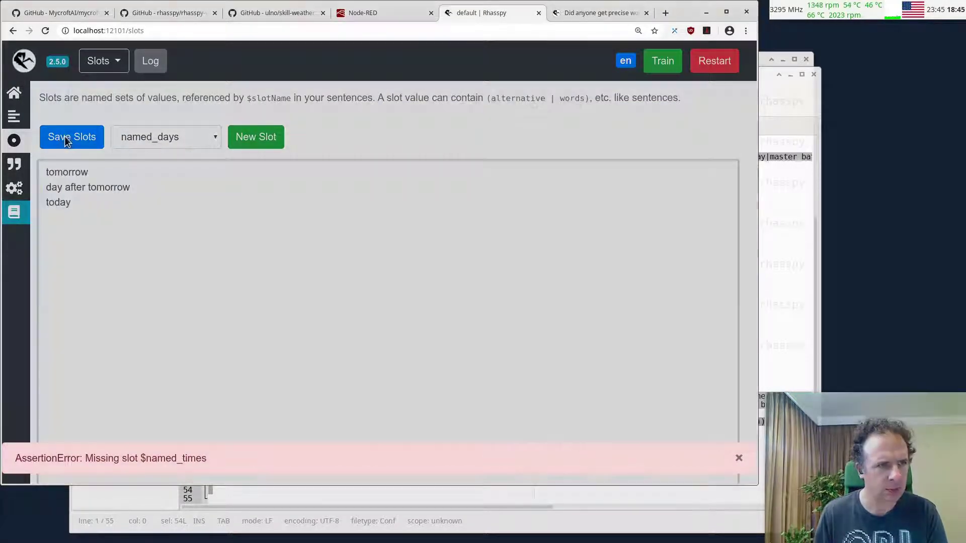
# - Create the named_times and places slots, pasting in the times and the city list
pyautogui.click(256, 137)
pyautogui.write('named_times')
pyautogui.click(673, 166)
pyautogui.write('tomorrow (at the moment):now now evening night currently:now early morning noon (right now):now morning afternoon tonight:night')
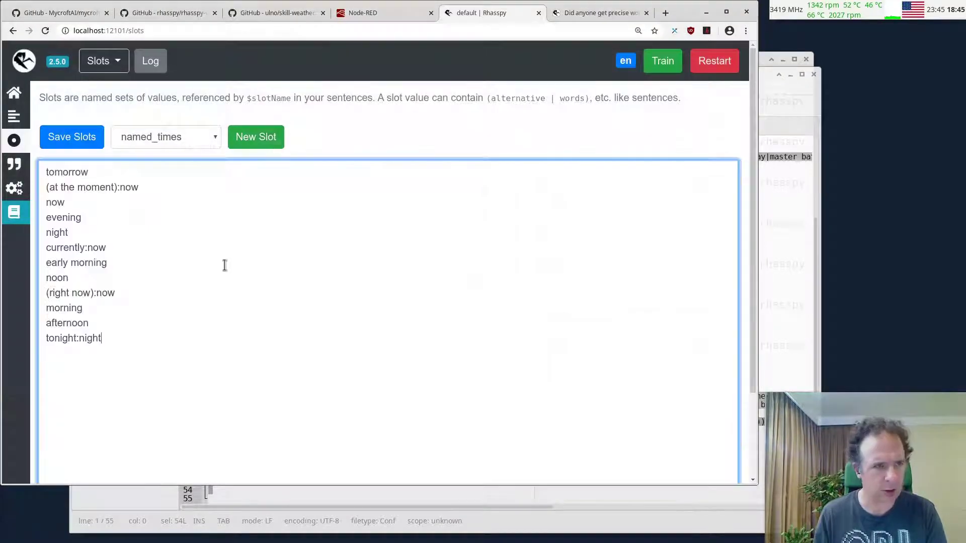
pyautogui.click(72, 137)
pyautogui.click(256, 137)
pyautogui.write('places')
pyautogui.press('Return')
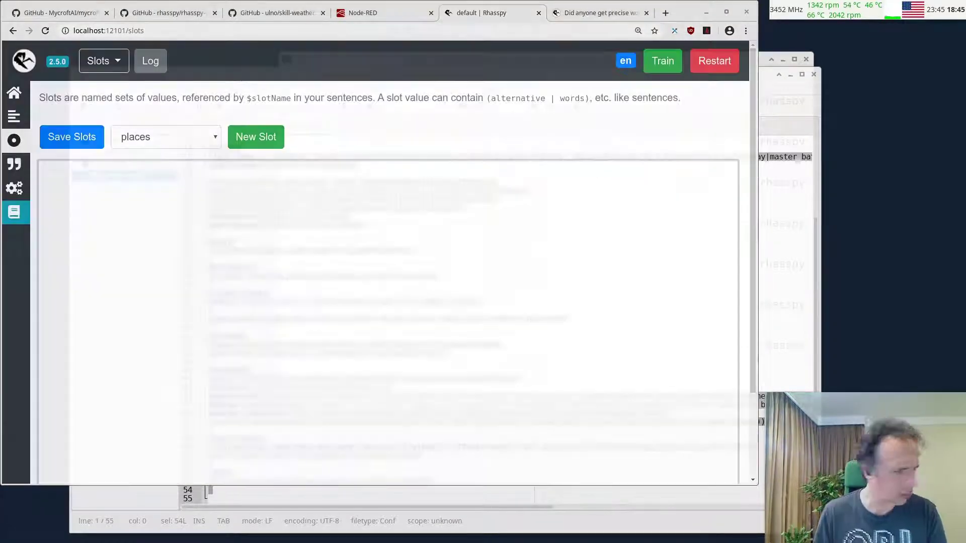
pyautogui.write('New York Yuma, Arizona Potsdam Brasilia Aachen Solingen Stuttgart Washington, DC Cologne Dusseldorf York Regensburg Frankfurt Berlin London')
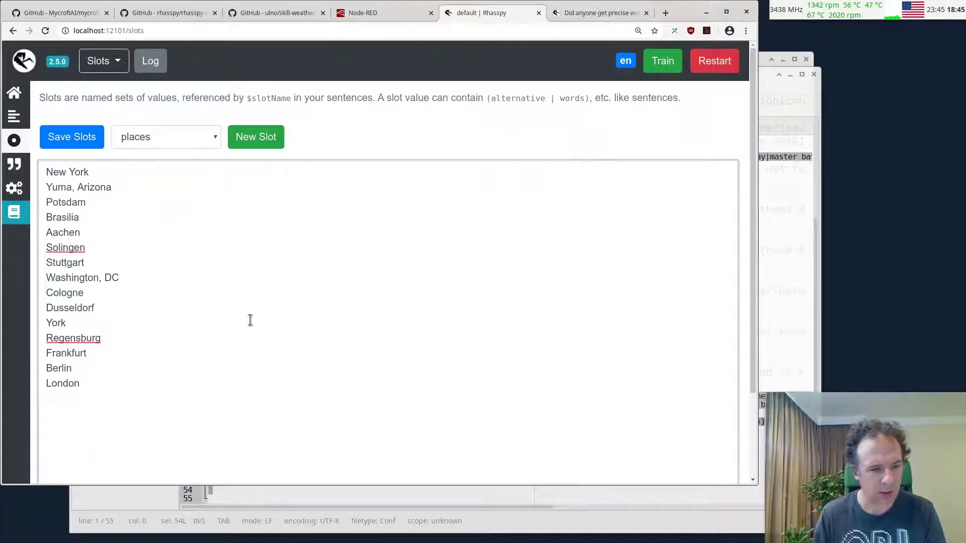
# - Stop the running Rhasspy server in the log terminal
pyautogui.click(783, 267)
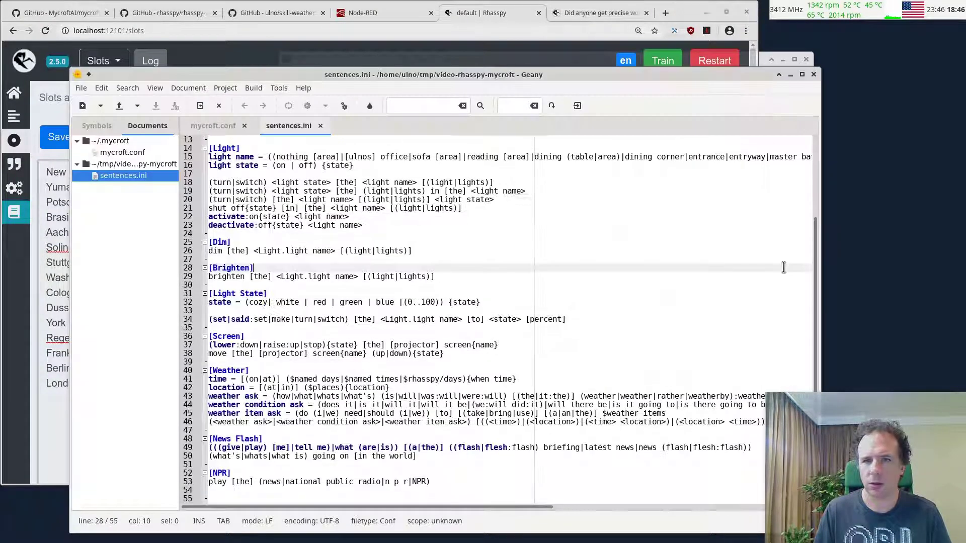
pyautogui.click(762, 55)
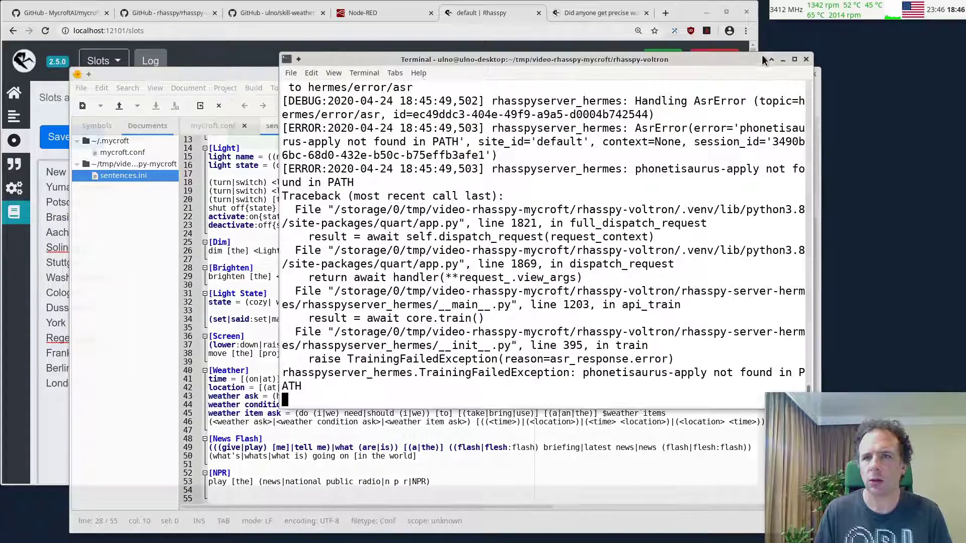
pyautogui.hotkey('ctrl', 'c')
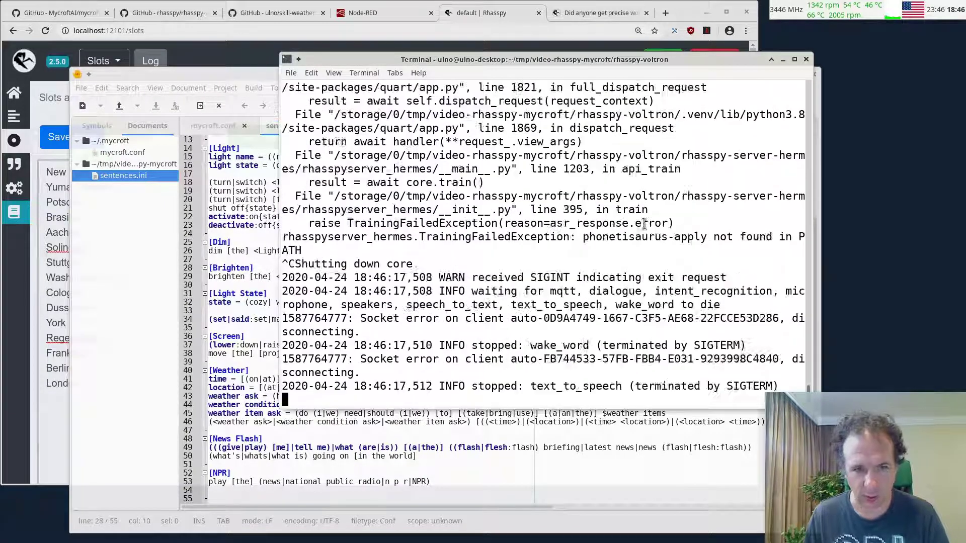
# - In Midnight Commander, open the download folder and inspect phonetisaurus-2019-amd64.tar.gz
pyautogui.write('mc')
pyautogui.press('Return')
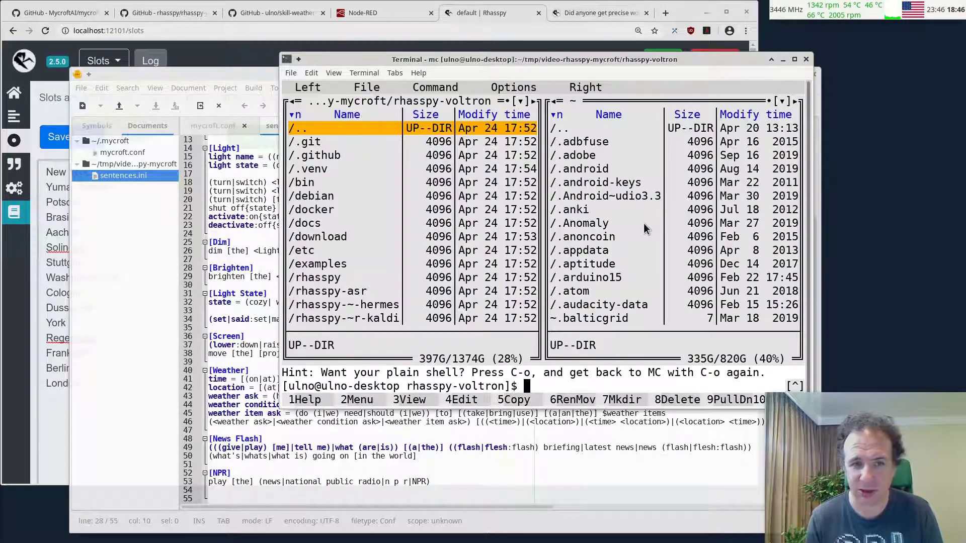
pyautogui.press('Down')
pyautogui.press('Down')
pyautogui.press('Down')
pyautogui.press('Down')
pyautogui.press('Down')
pyautogui.press('Down')
pyautogui.press('Down')
pyautogui.press('Down')
pyautogui.press('Down')
pyautogui.press('Down')
pyautogui.press('Down')
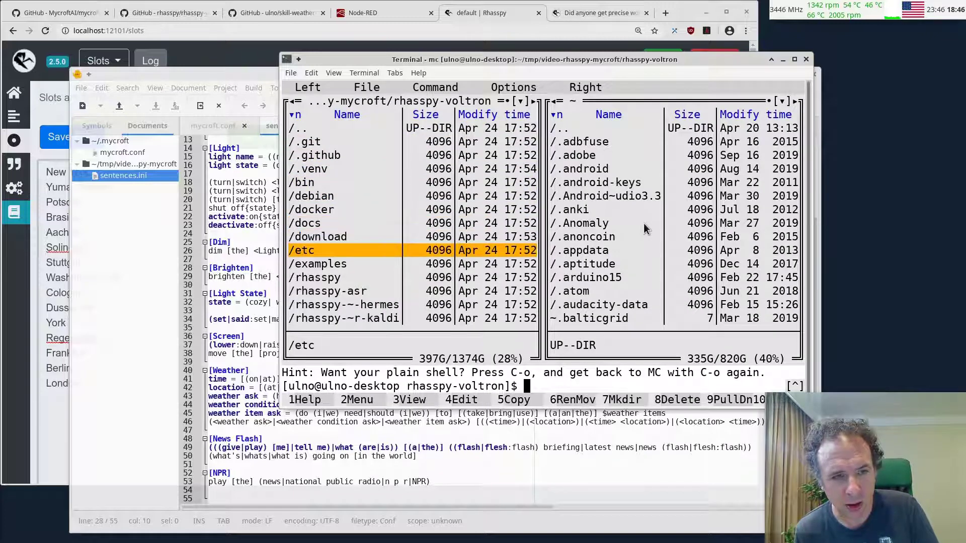
pyautogui.press('Up')
pyautogui.press('Up')
pyautogui.press('Up')
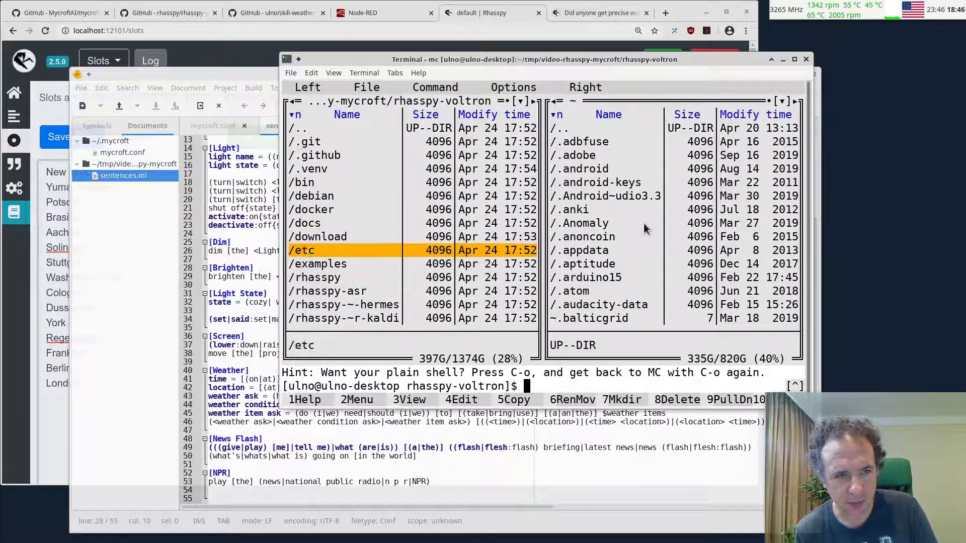
pyautogui.press('Return')
pyautogui.press('Down')
pyautogui.press('Down')
pyautogui.press('Down')
pyautogui.press('Down')
pyautogui.press('Down')
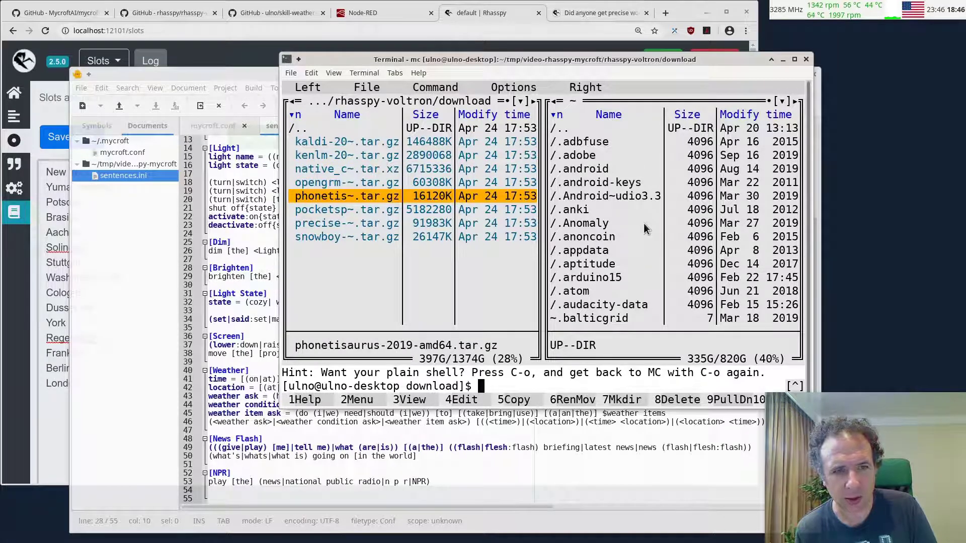
pyautogui.press('Return')
pyautogui.press('Return')
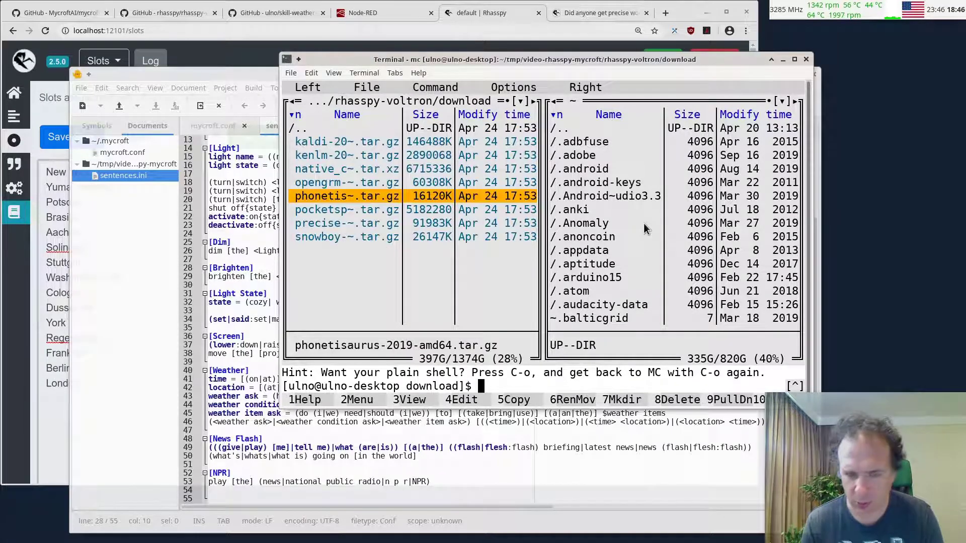
# - Quit mc and edit the recalled install-precise command into install-phonetisaurus.sh
pyautogui.press('F10')
pyautogui.write('bin/rhasspy-voltron --profile en')
pyautogui.press('Up')
pyautogui.press('Up')
pyautogui.press('Up')
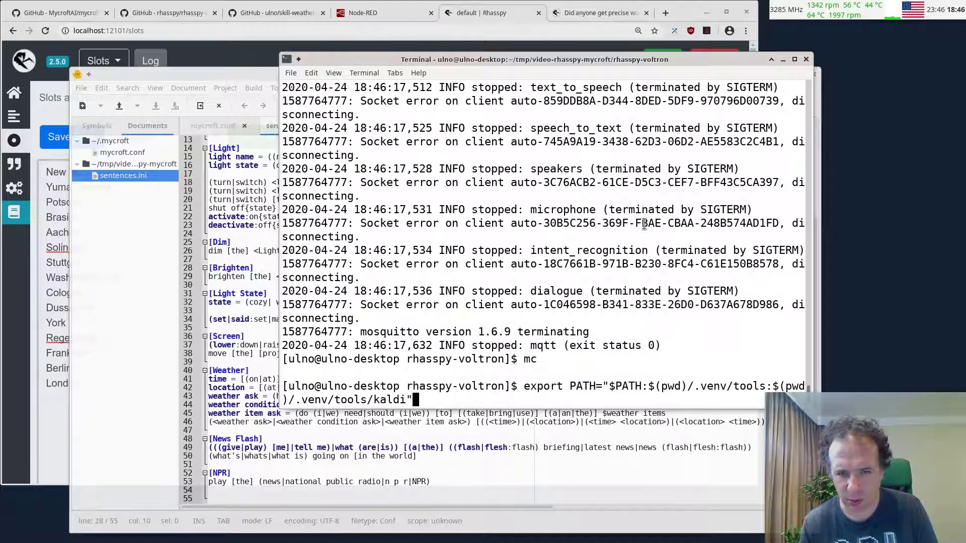
pyautogui.press('Left')
pyautogui.press('Left')
pyautogui.press('Left')
pyautogui.press('Left')
pyautogui.press('Left')
pyautogui.press('Left')
pyautogui.press('Left')
pyautogui.press('Left')
pyautogui.press('Up')
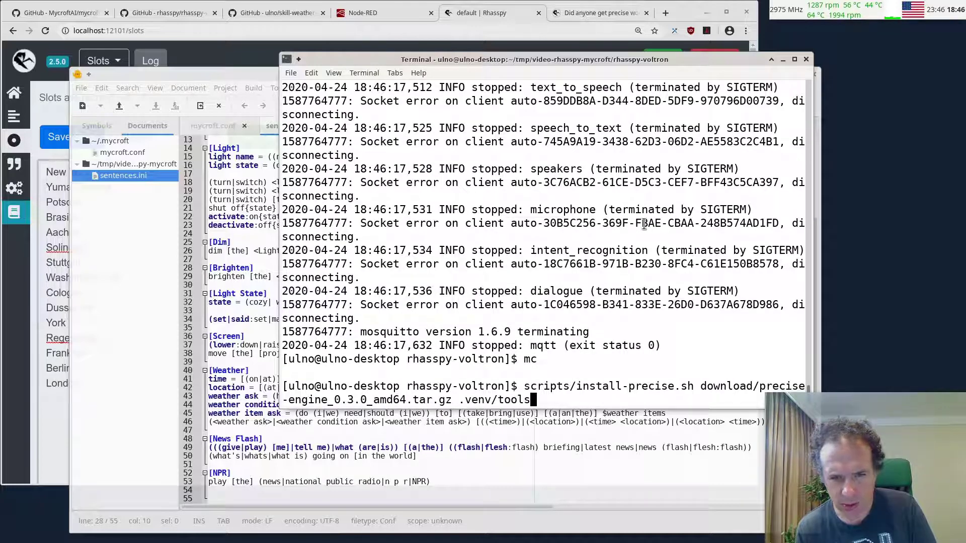
pyautogui.press('Left')
pyautogui.press('Left')
pyautogui.press('Left')
pyautogui.press('Left')
pyautogui.press('Left')
pyautogui.press('Left')
pyautogui.press('Left')
pyautogui.press('Left')
pyautogui.press('Left')
pyautogui.press('Left')
pyautogui.press('Left')
pyautogui.press('Left')
pyautogui.press('Left')
pyautogui.press('Left')
pyautogui.press('Left')
pyautogui.press('Left')
pyautogui.press('Left')
pyautogui.press('Left')
pyautogui.press('Left')
pyautogui.press('Left')
pyautogui.press('Left')
pyautogui.press('Left')
pyautogui.press('Left')
pyautogui.press('Left')
pyautogui.press('Left')
pyautogui.press('Left')
pyautogui.press('Left')
pyautogui.press('Left')
pyautogui.press('Left')
pyautogui.press('Left')
pyautogui.press('Left')
pyautogui.press('Left')
pyautogui.press('Left')
pyautogui.press('Left')
pyautogui.press('Left')
pyautogui.press('Left')
pyautogui.press('Left')
pyautogui.press('Left')
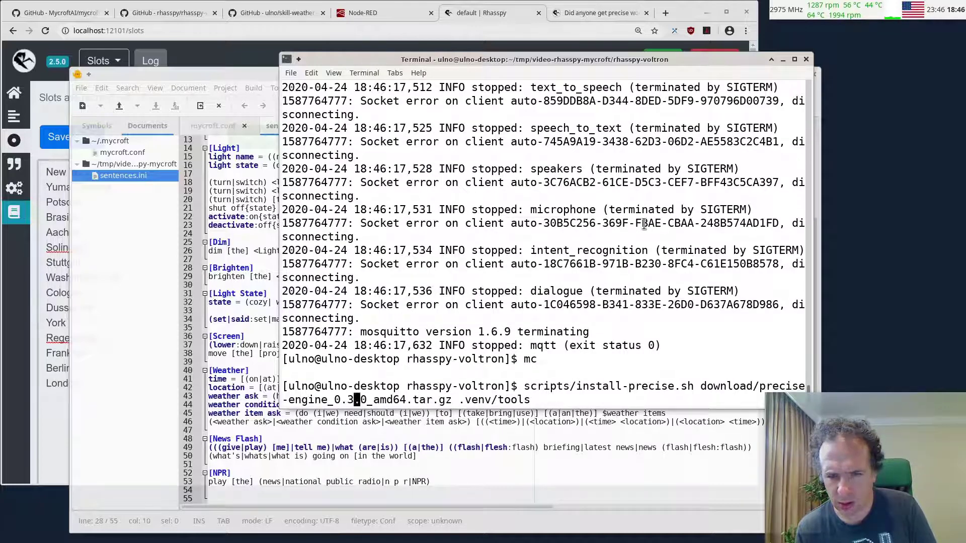
pyautogui.press('Right')
pyautogui.press('Right')
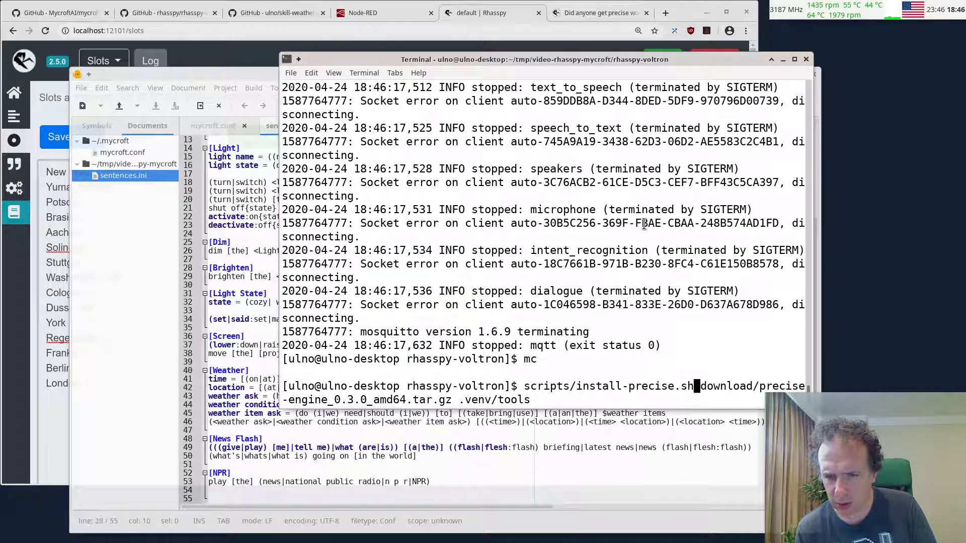
pyautogui.press('BackSpace')
pyautogui.press('BackSpace')
pyautogui.press('BackSpace')
pyautogui.press('BackSpace')
pyautogui.press('BackSpace')
pyautogui.press('BackSpace')
pyautogui.press('BackSpace')
pyautogui.press('BackSpace')
pyautogui.press('BackSpace')
pyautogui.press('BackSpace')
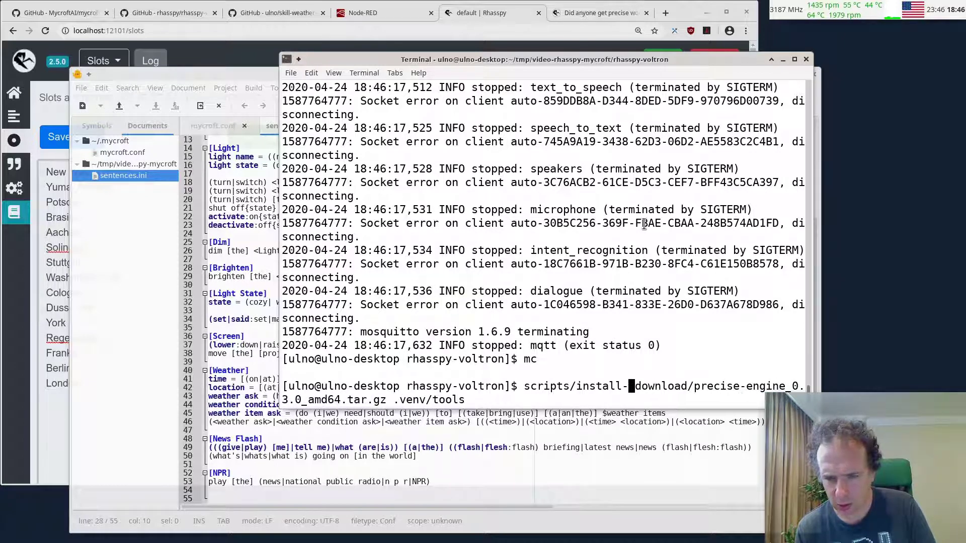
pyautogui.write('phonetisaurus.sh')
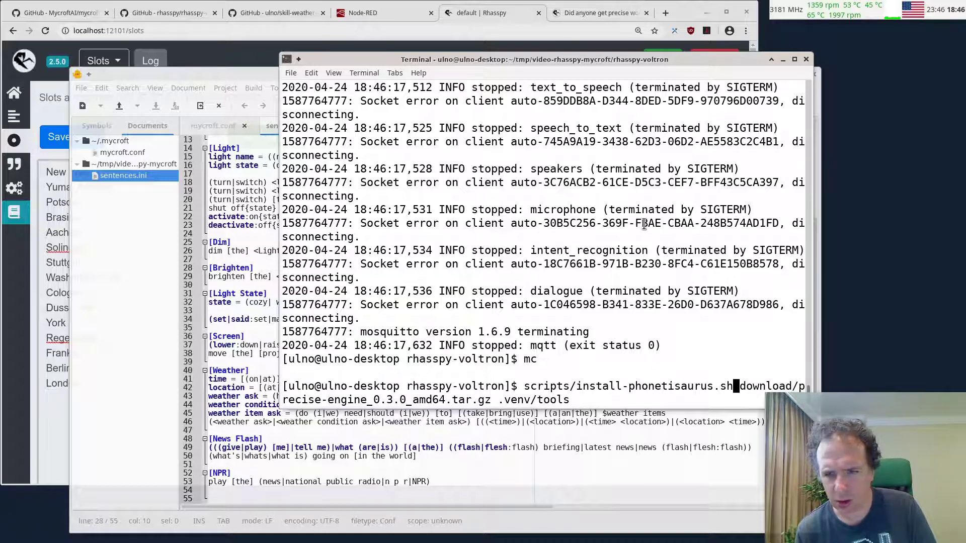
# - Swap in the phonetisaurus archive name and run the install into .venv/tools
pyautogui.press('Right')
pyautogui.press('Right')
pyautogui.press('Right')
pyautogui.press('Right')
pyautogui.press('Right')
pyautogui.press('Right')
pyautogui.press('Right')
pyautogui.press('Right')
pyautogui.press('Right')
pyautogui.press('Right')
pyautogui.press('Right')
pyautogui.press('Right')
pyautogui.press('Right')
pyautogui.press('Right')
pyautogui.press('Right')
pyautogui.press('Right')
pyautogui.press('Right')
pyautogui.press('Right')
pyautogui.press('Right')
pyautogui.press('Right')
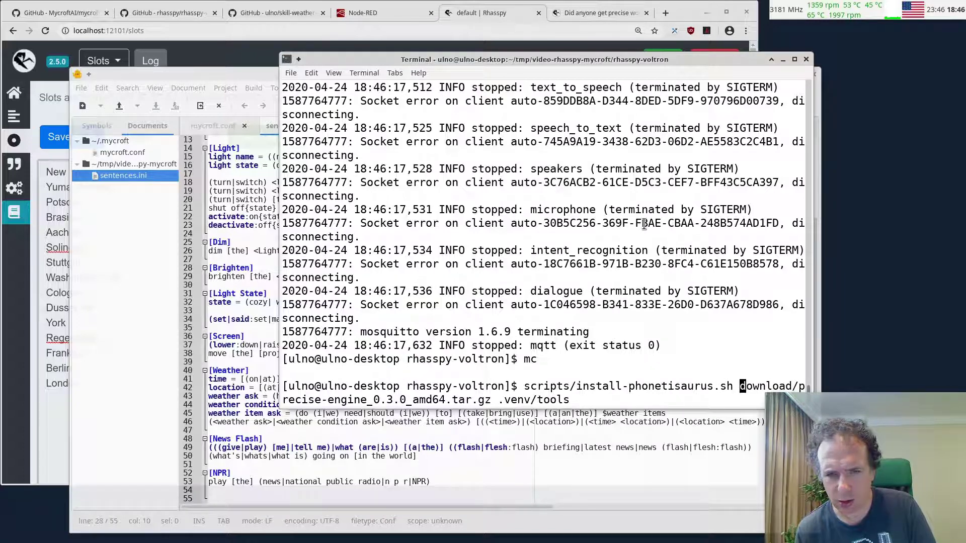
pyautogui.press('Right')
pyautogui.press('Right')
pyautogui.press('Right')
pyautogui.press('Right')
pyautogui.press('Right')
pyautogui.press('Right')
pyautogui.press('Right')
pyautogui.press('Right')
pyautogui.press('Right')
pyautogui.press('Right')
pyautogui.press('Right')
pyautogui.press('Right')
pyautogui.press('Right')
pyautogui.press('Right')
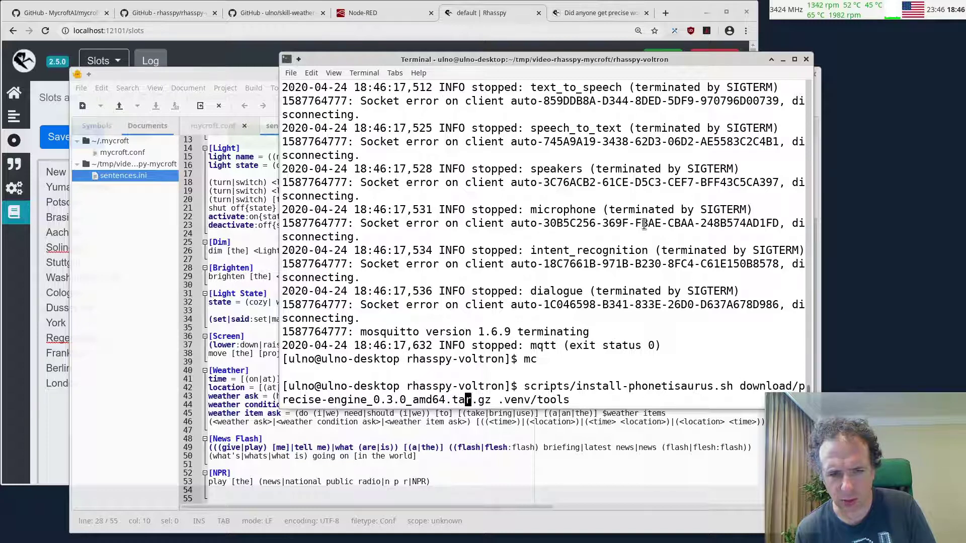
pyautogui.press('BackSpace')
pyautogui.press('BackSpace')
pyautogui.press('BackSpace')
pyautogui.press('BackSpace')
pyautogui.press('BackSpace')
pyautogui.press('BackSpace')
pyautogui.press('BackSpace')
pyautogui.press('BackSpace')
pyautogui.press('BackSpace')
pyautogui.press('BackSpace')
pyautogui.press('BackSpace')
pyautogui.press('BackSpace')
pyautogui.press('BackSpace')
pyautogui.press('BackSpace')
pyautogui.press('BackSpace')
pyautogui.press('BackSpace')
pyautogui.press('BackSpace')
pyautogui.press('BackSpace')
pyautogui.press('BackSpace')
pyautogui.press('BackSpace')
pyautogui.press('BackSpace')
pyautogui.press('BackSpace')
pyautogui.press('BackSpace')
pyautogui.press('BackSpace')
pyautogui.press('BackSpace')
pyautogui.press('BackSpace')
pyautogui.press('BackSpace')
pyautogui.press('BackSpace')
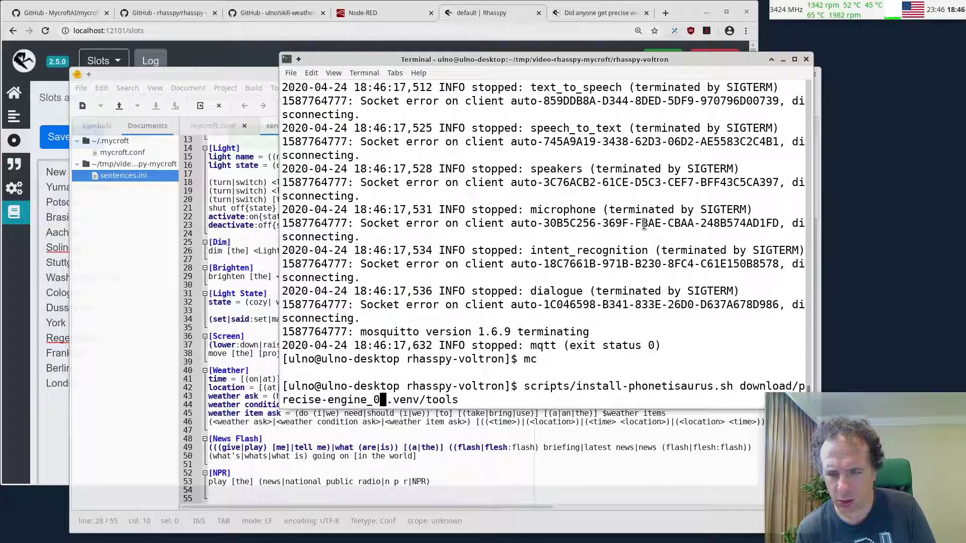
pyautogui.write('ph')
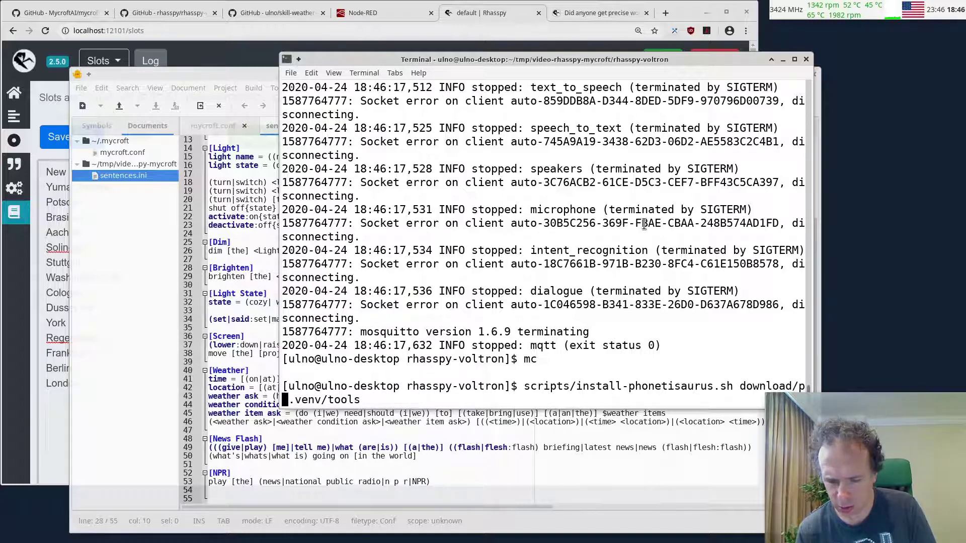
pyautogui.press('Tab')
pyautogui.press('Return')
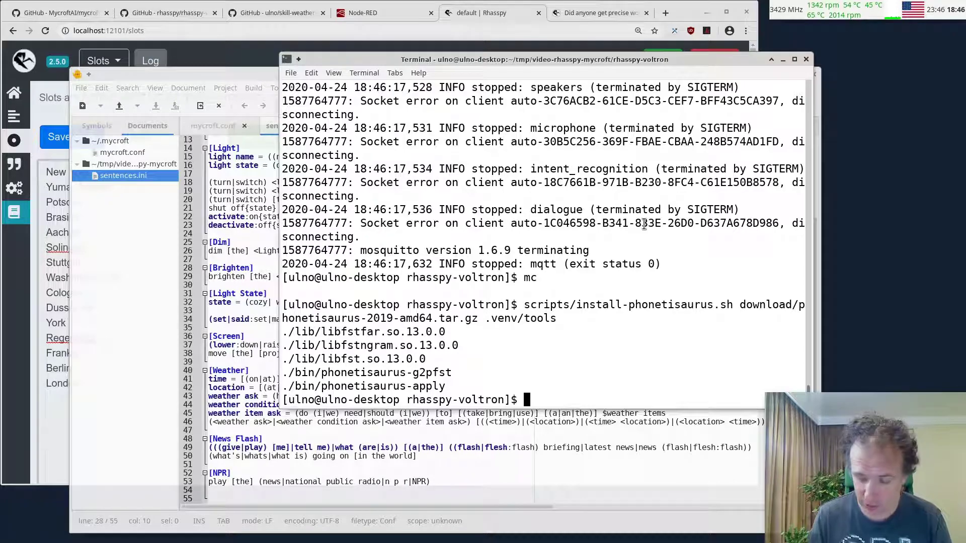
# - Restart rhasspy-voltron with the English profile
pyautogui.write('mc')
pyautogui.press('Up')
pyautogui.press('Up')
pyautogui.press('Up')
pyautogui.press('Return')
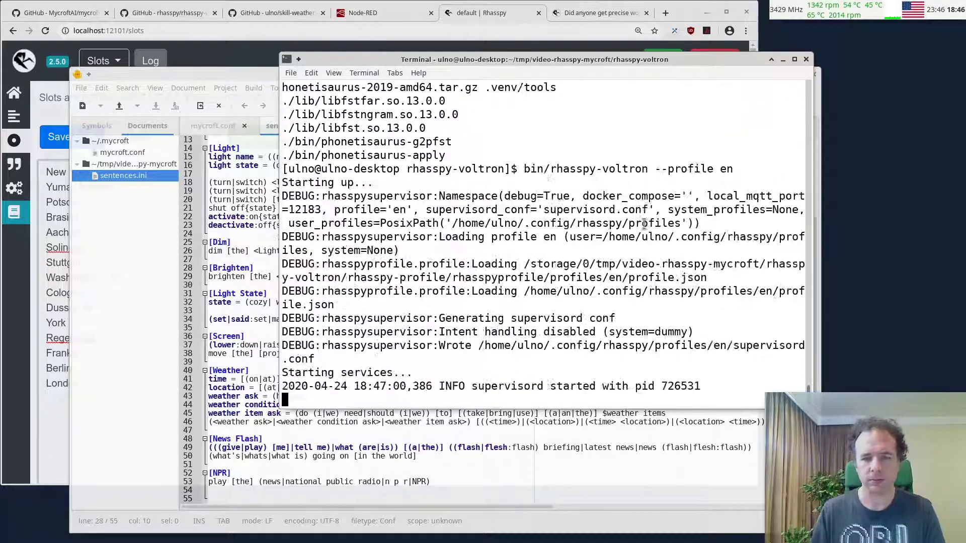
pyautogui.hotkey('alt', 'Tab')
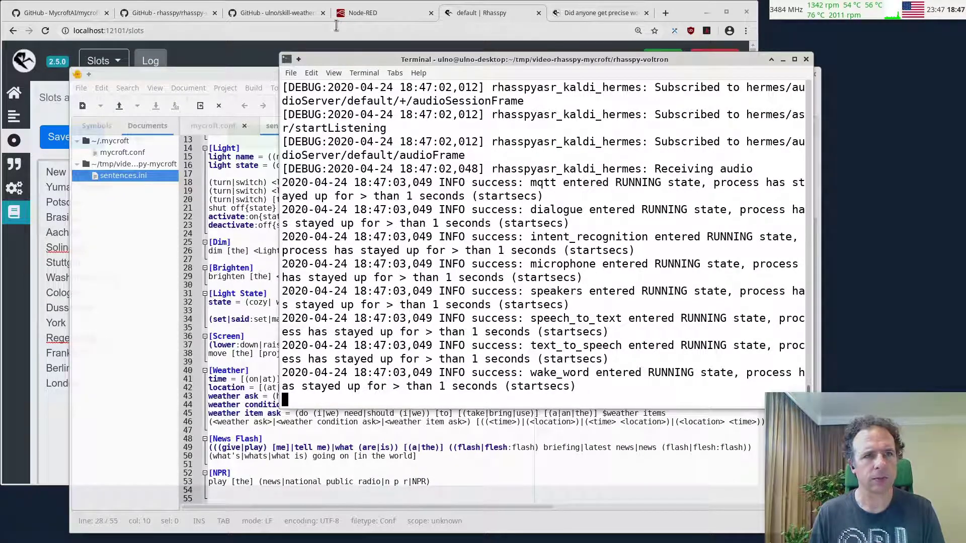
# - Retrain and save guessed pronunciations for rubberboots, ulnos, washington, winterboots and yuma as custom words
pyautogui.click(664, 70)
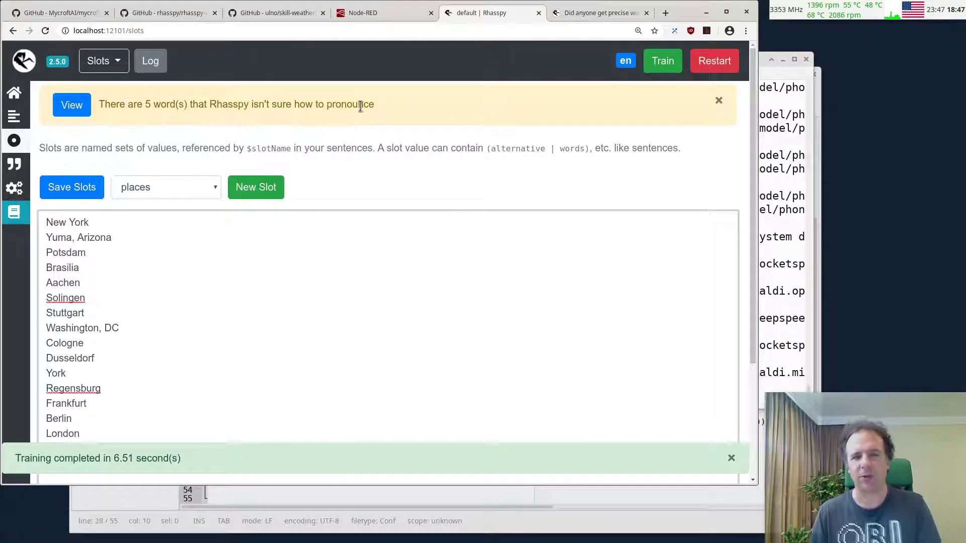
pyautogui.click(72, 105)
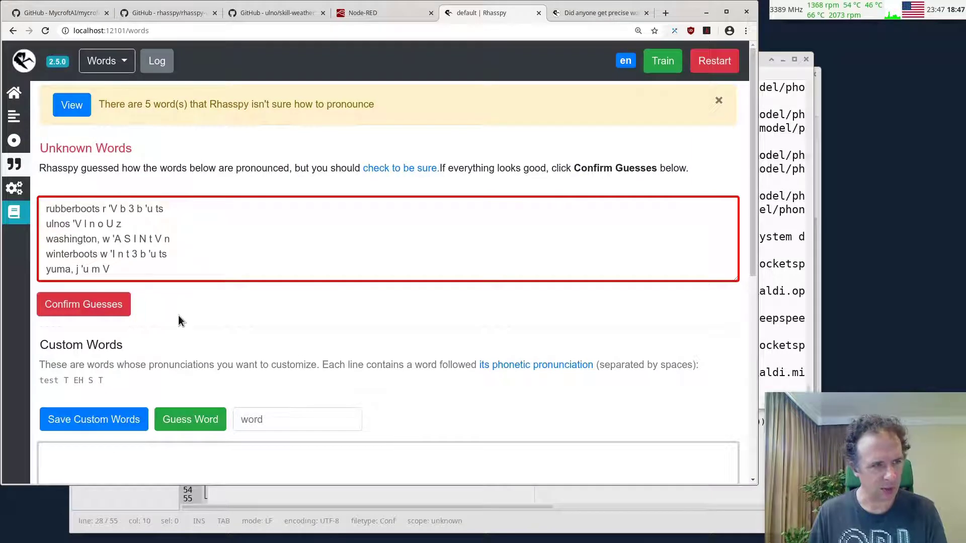
pyautogui.click(117, 304)
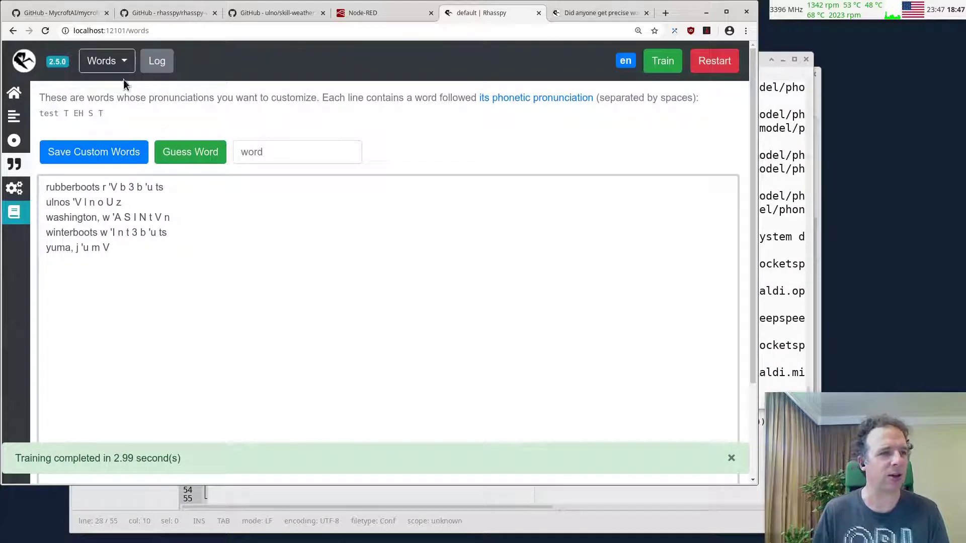
pyautogui.click(24, 95)
# - Wake Rhasspy so it listens for the spoken question "what's the weather"
pyautogui.click(129, 162)
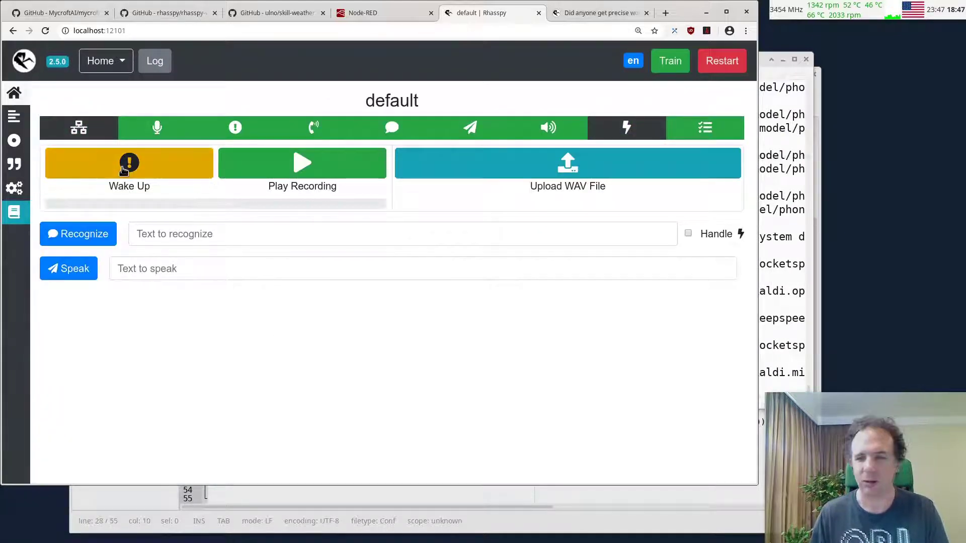